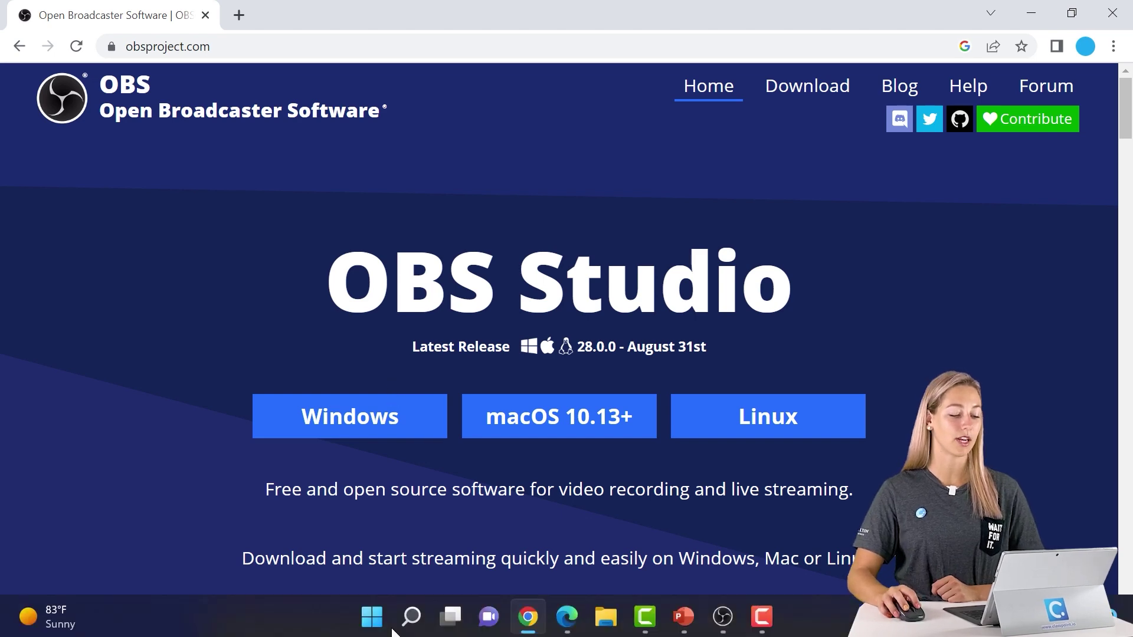
Switch from Chrome to the already installed OBS Studio window using the taskbar
click(412, 617)
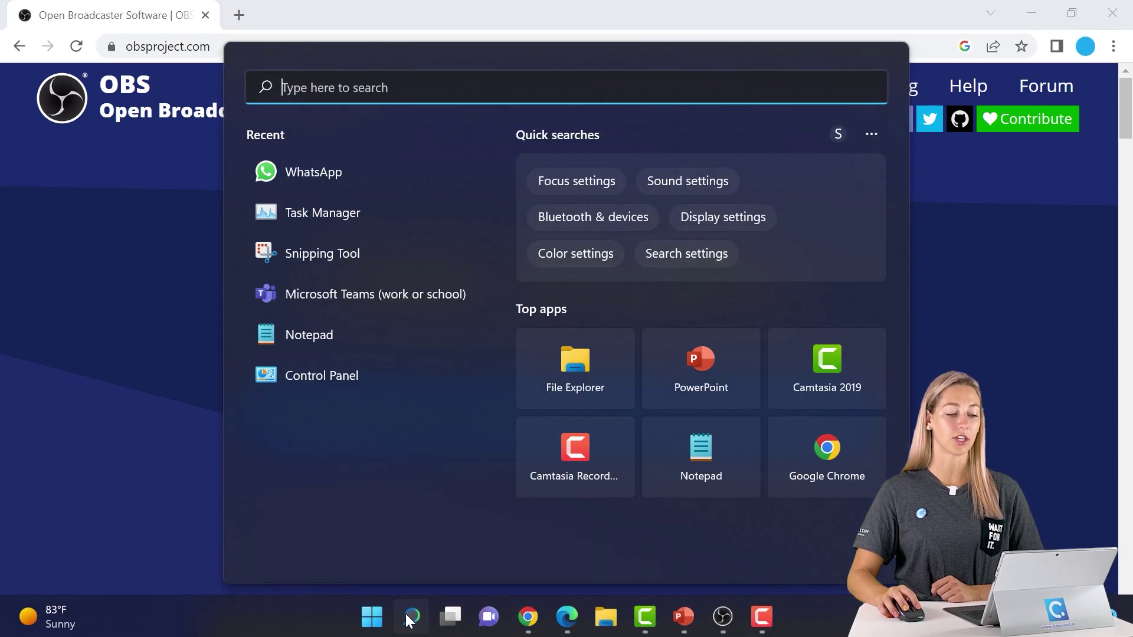
click(411, 617)
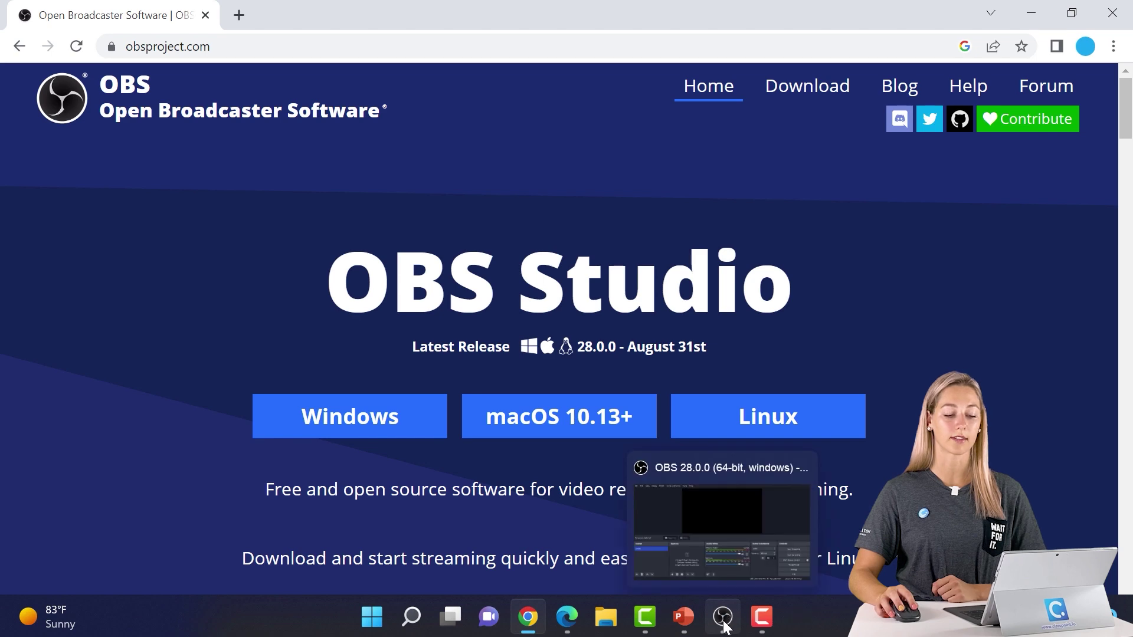
click(724, 624)
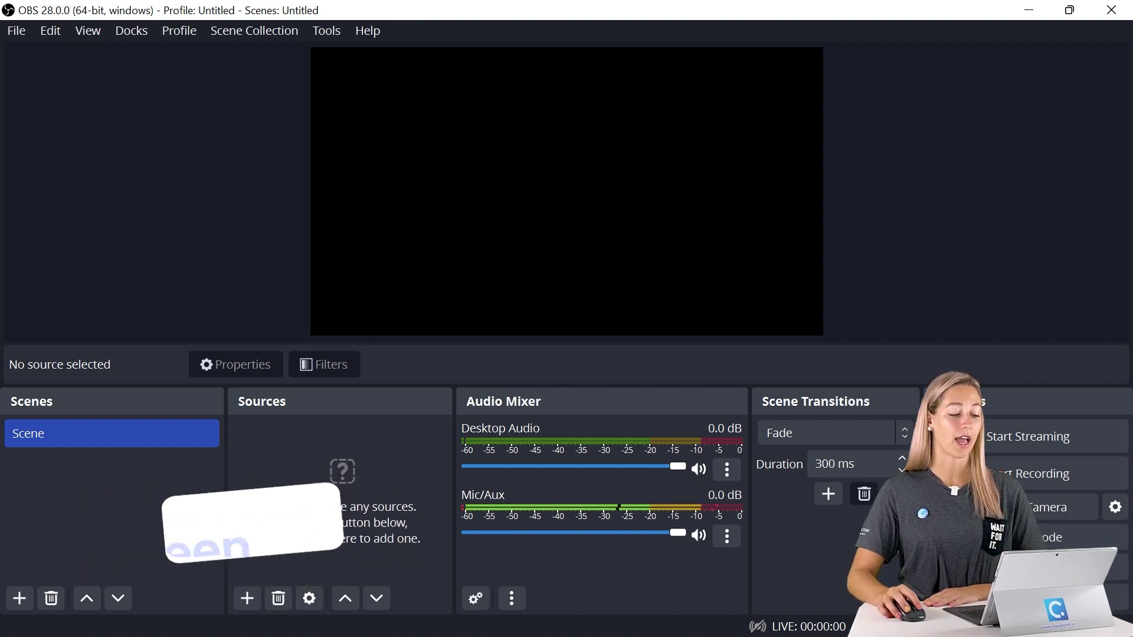
Open the Add Source menu under the Sources panel
click(248, 599)
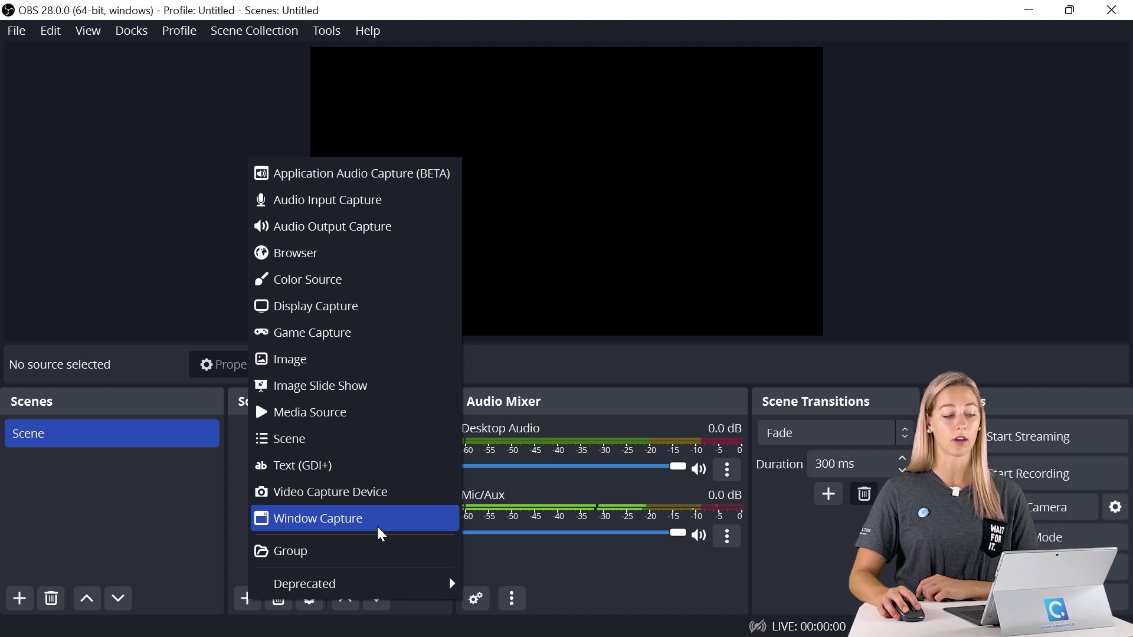
Add a Display Capture of Display 1 and stretch it to fill the canvas
click(382, 306)
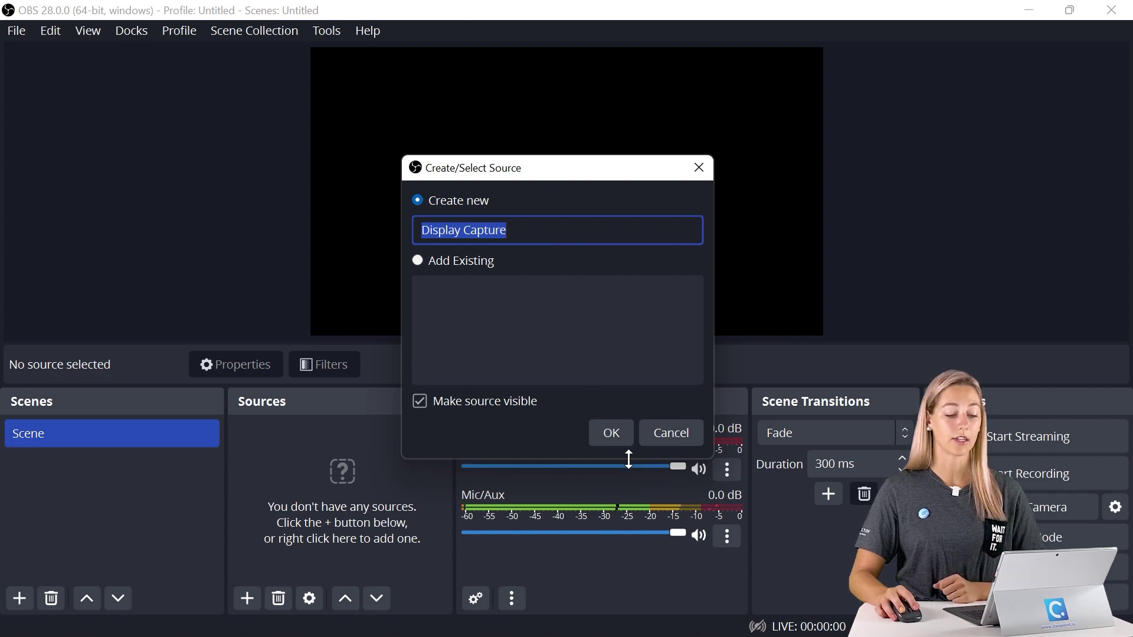
click(624, 439)
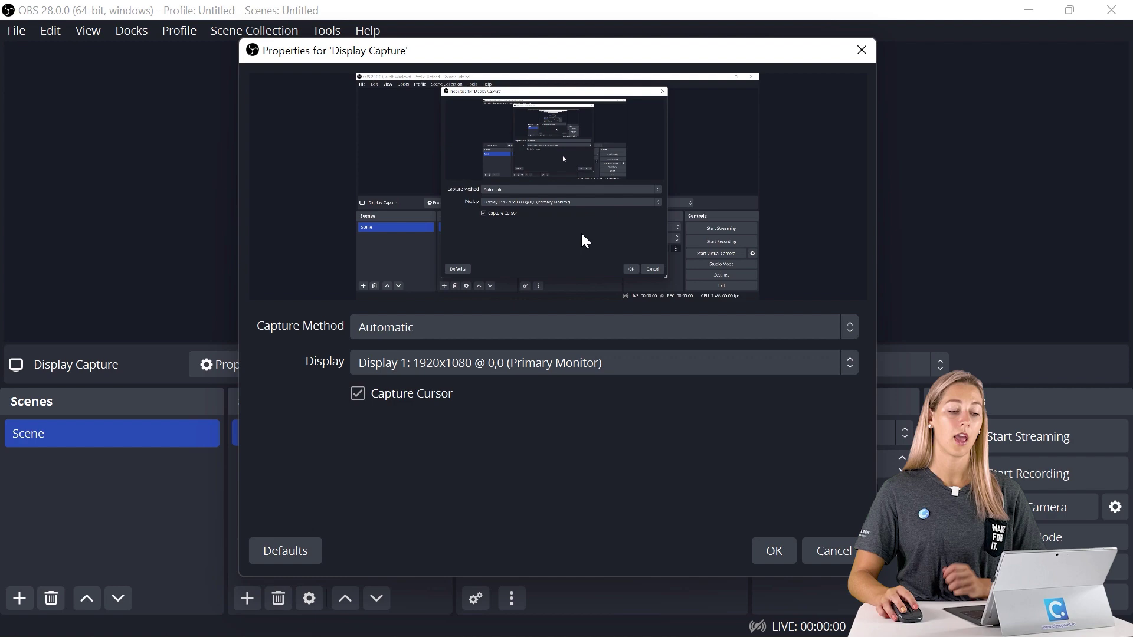
click(774, 552)
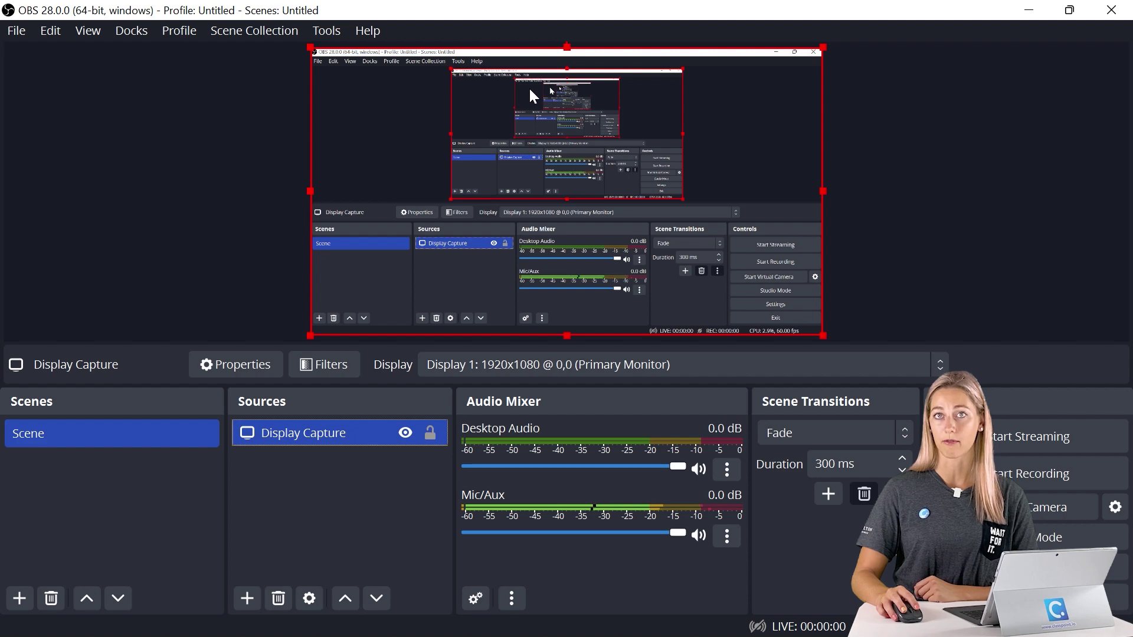
drag(824, 336, 800, 335)
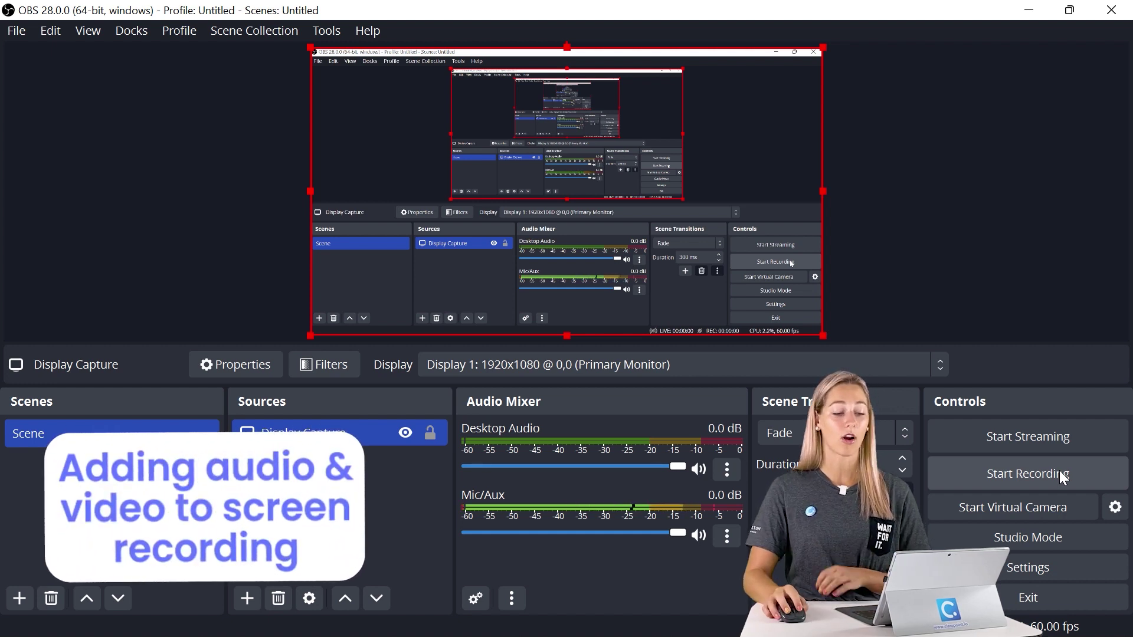
Add an Audio Input Capture source using the Realtek Microphone Array
click(247, 599)
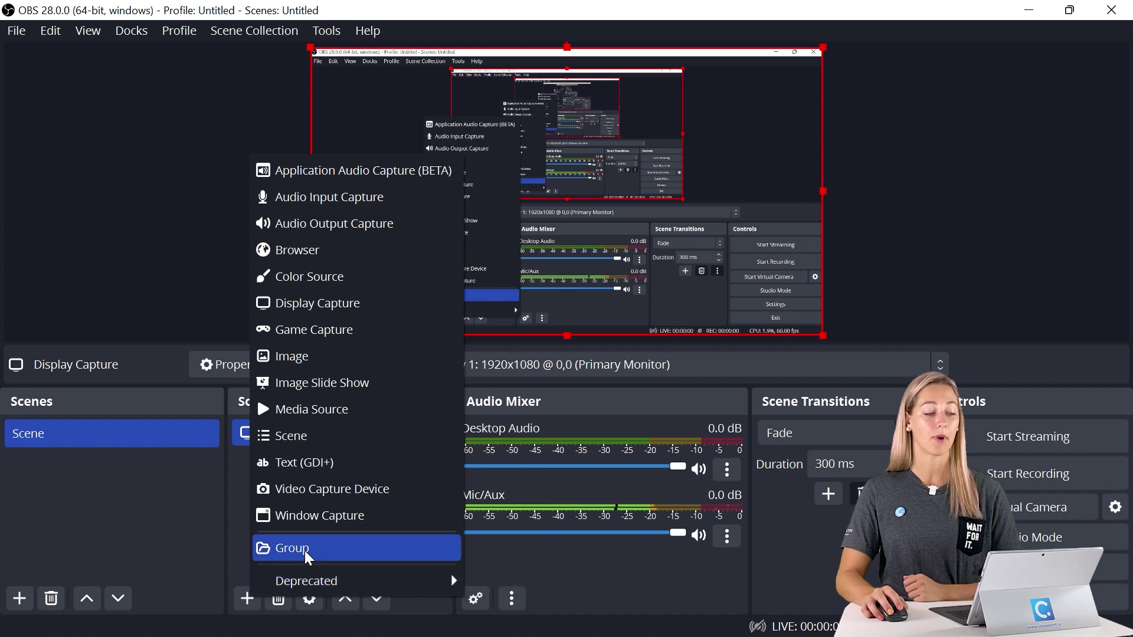
click(391, 199)
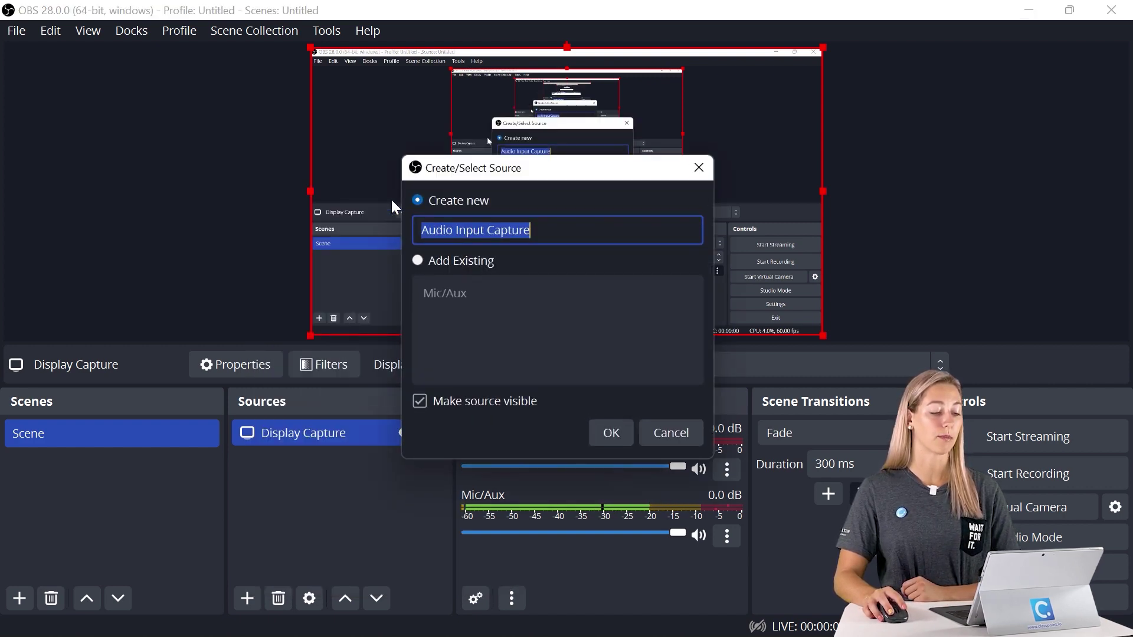
click(611, 435)
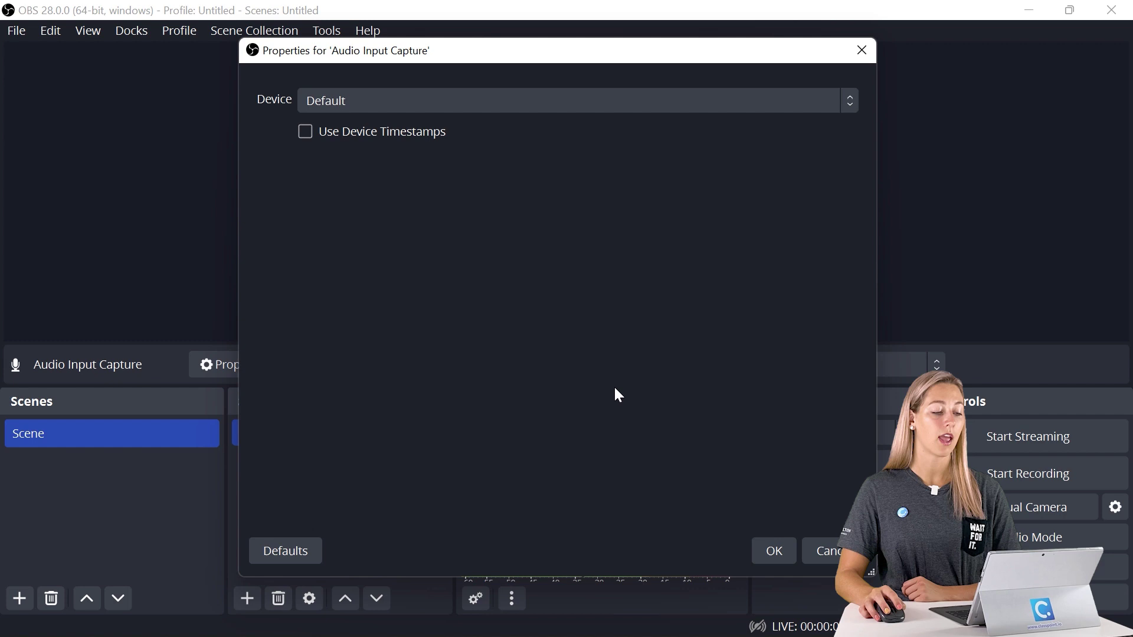
click(664, 96)
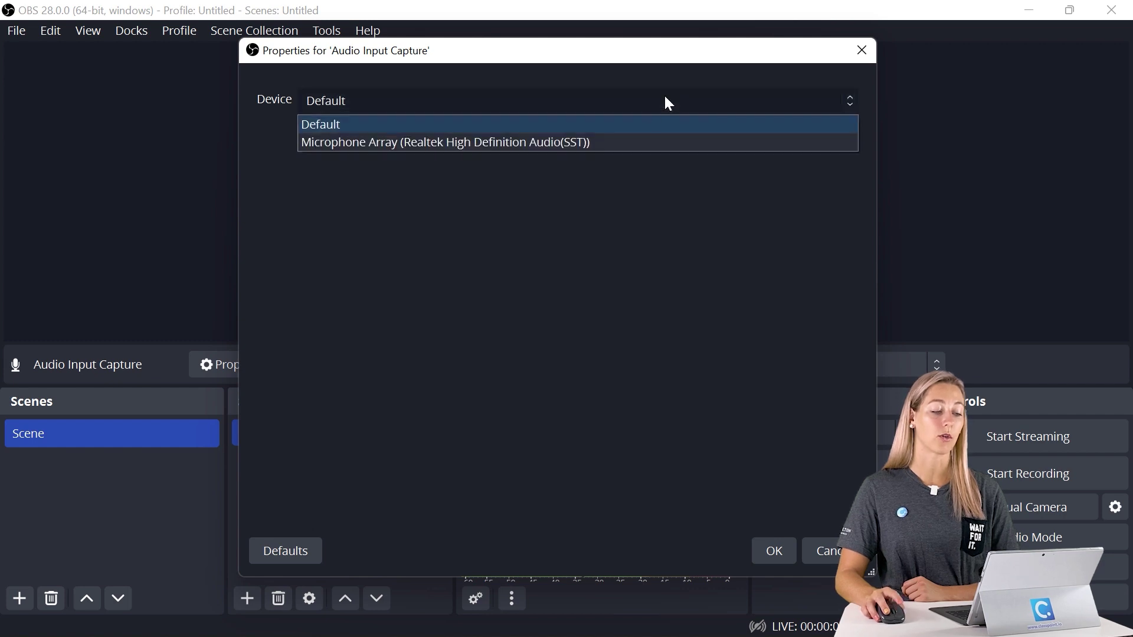
click(629, 143)
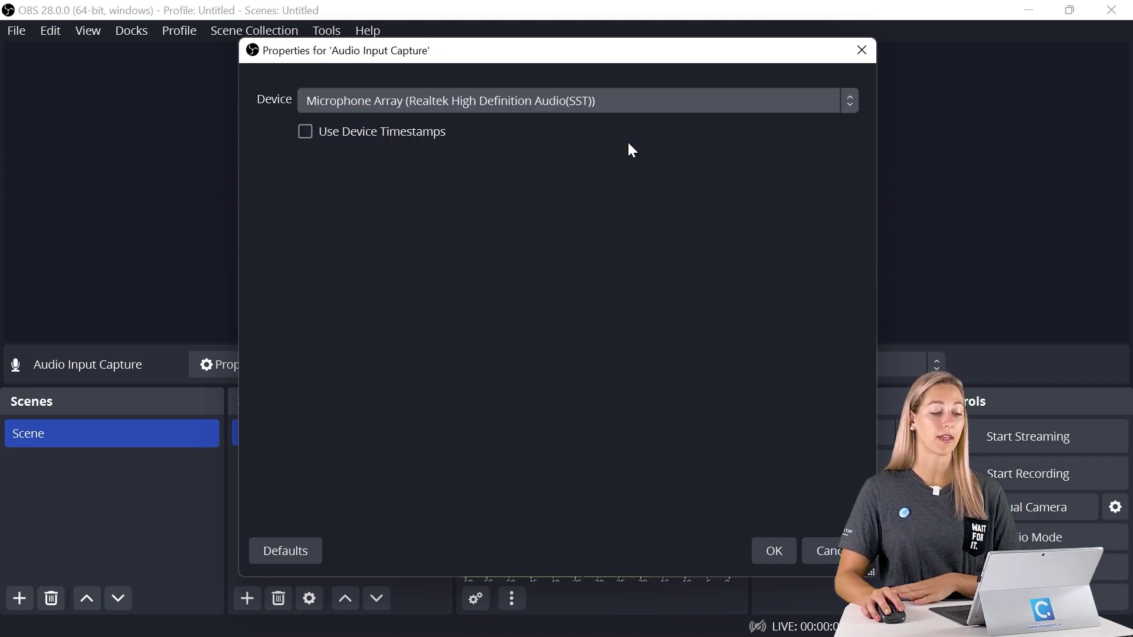
click(770, 543)
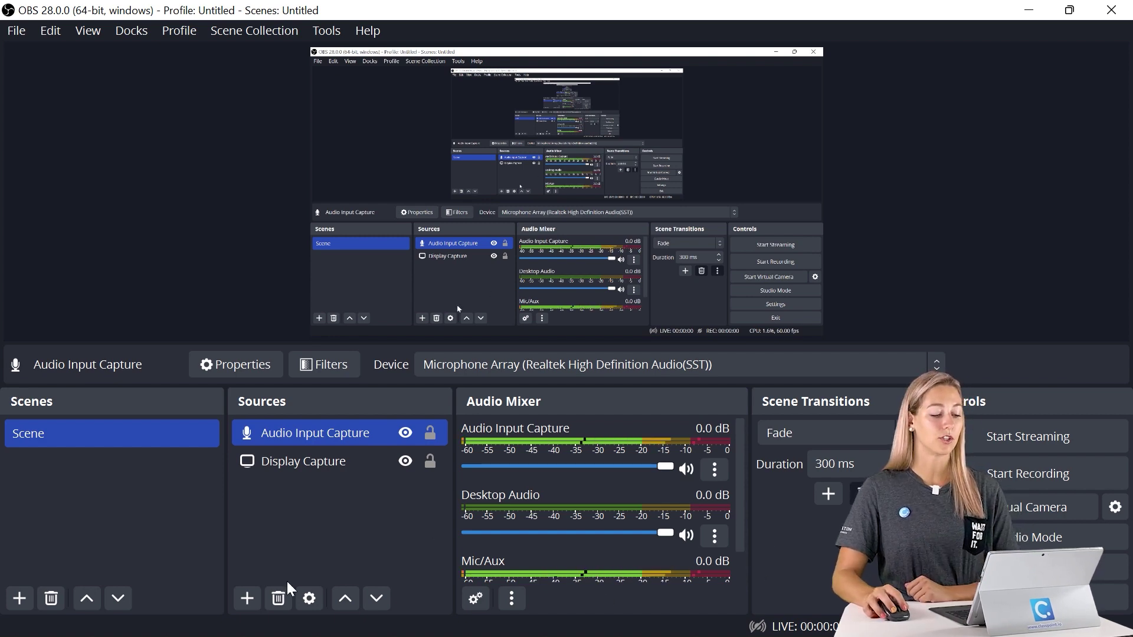
Add a Surface Camera Front Video Capture Device at a custom 1920x1080 resolution
click(253, 599)
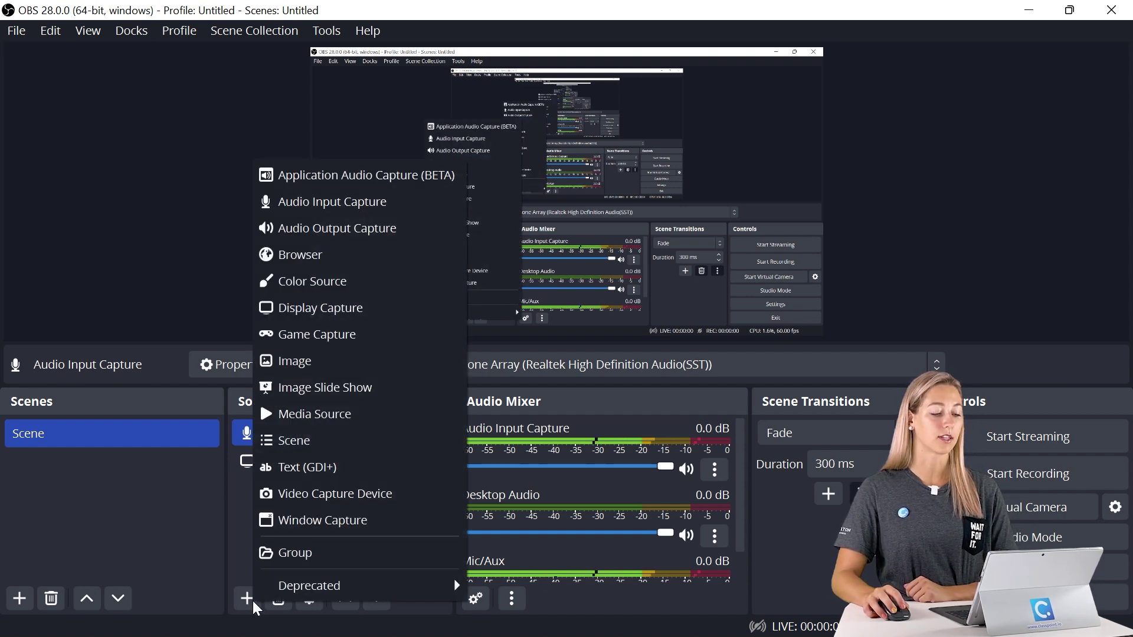
click(416, 497)
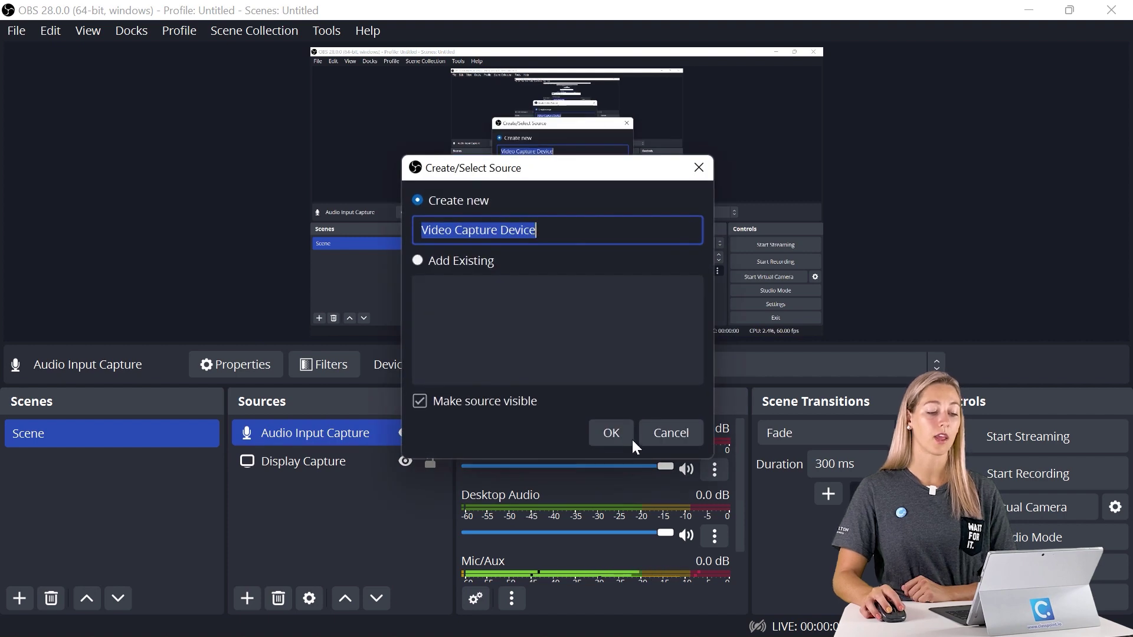
click(616, 431)
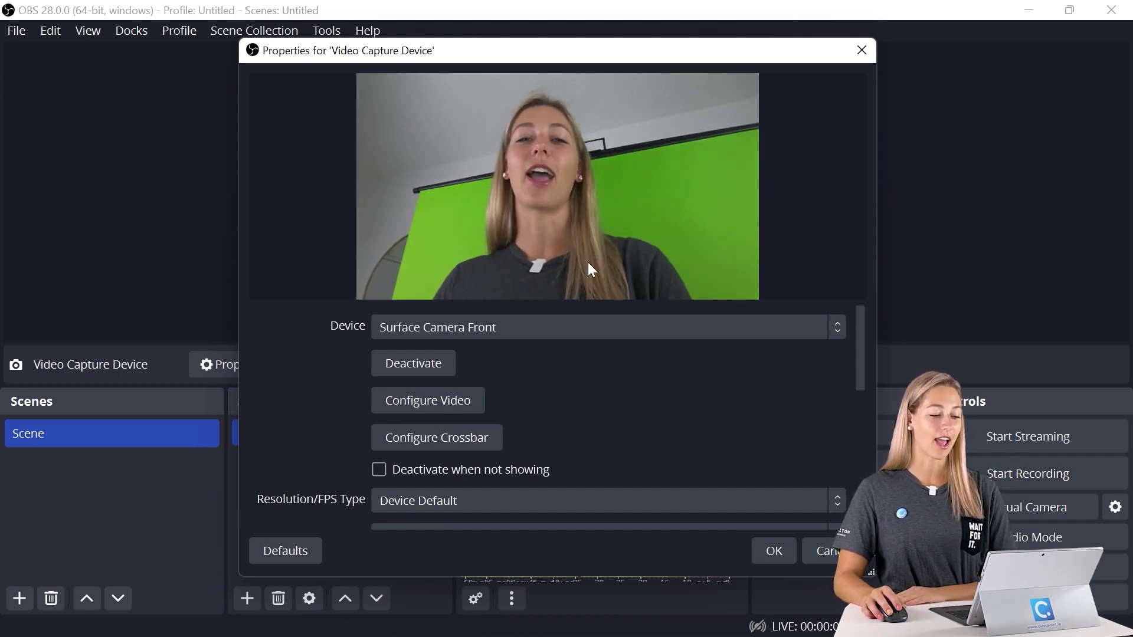
click(592, 327)
click(642, 329)
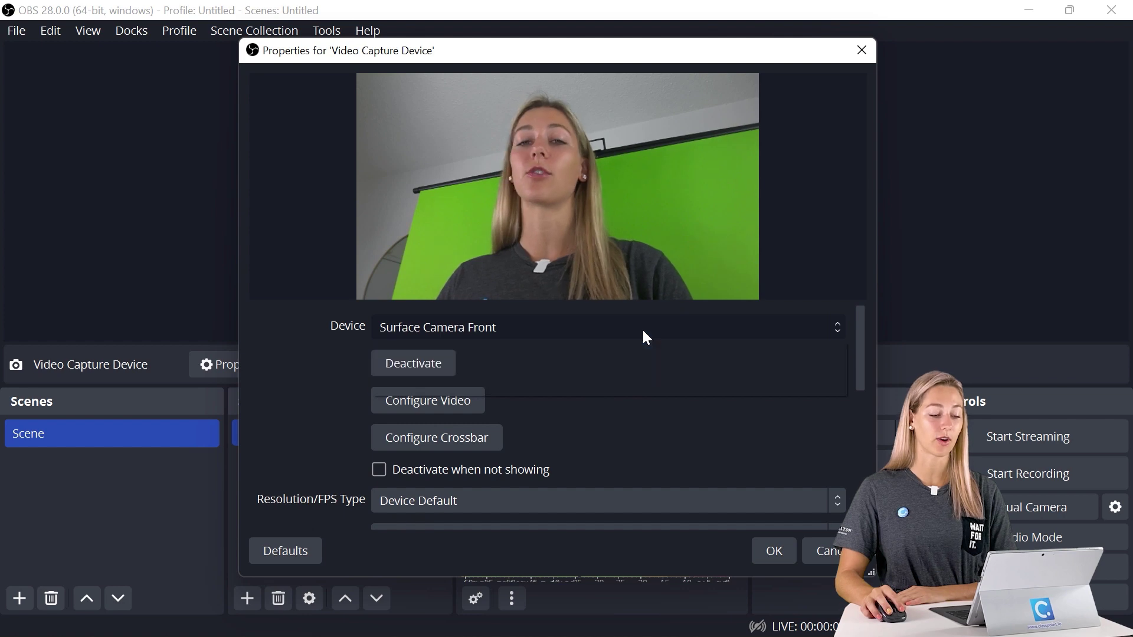
scroll(641, 395, down, 2)
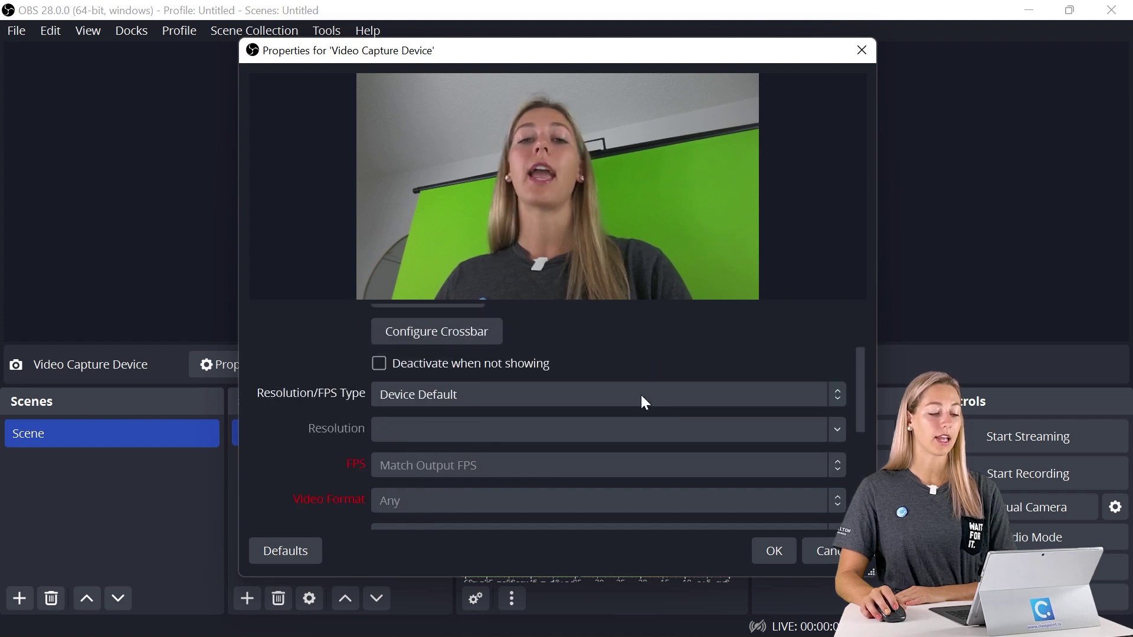
click(829, 394)
click(777, 434)
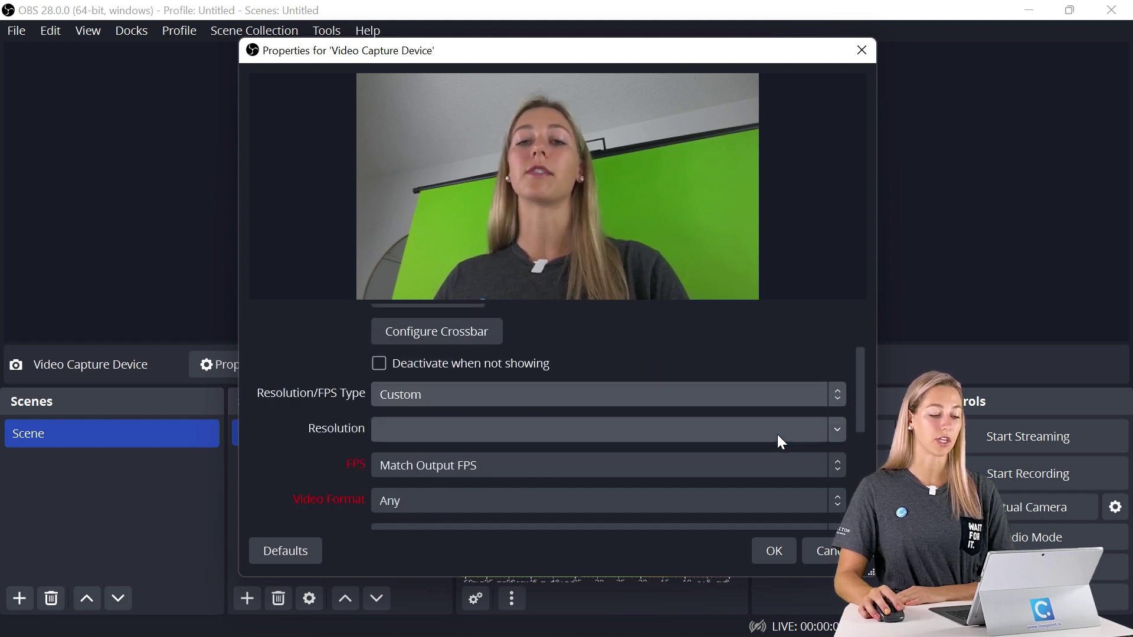
click(834, 433)
click(760, 451)
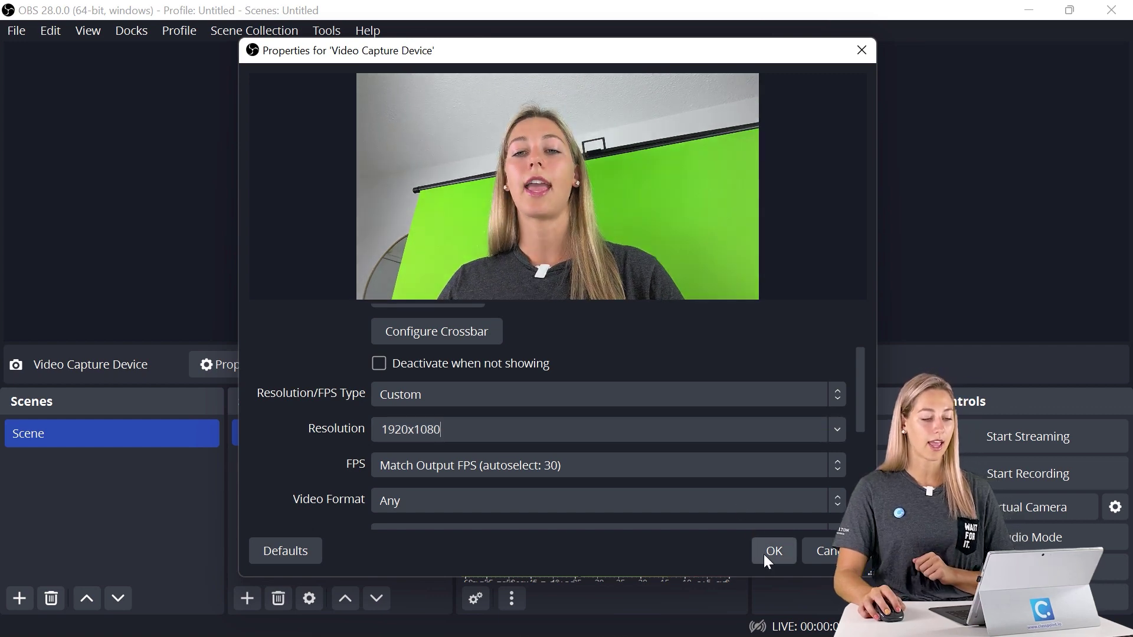
click(764, 553)
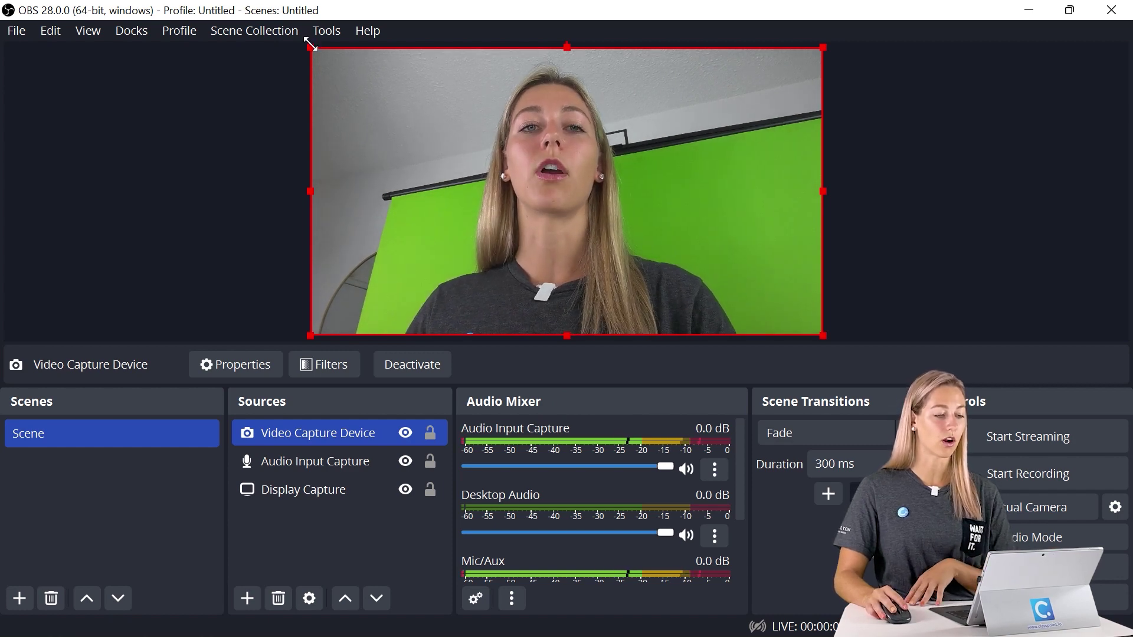
Drag the webcam's top-left handle to shrink it into the canvas's lower-right corner
drag(310, 45, 693, 262)
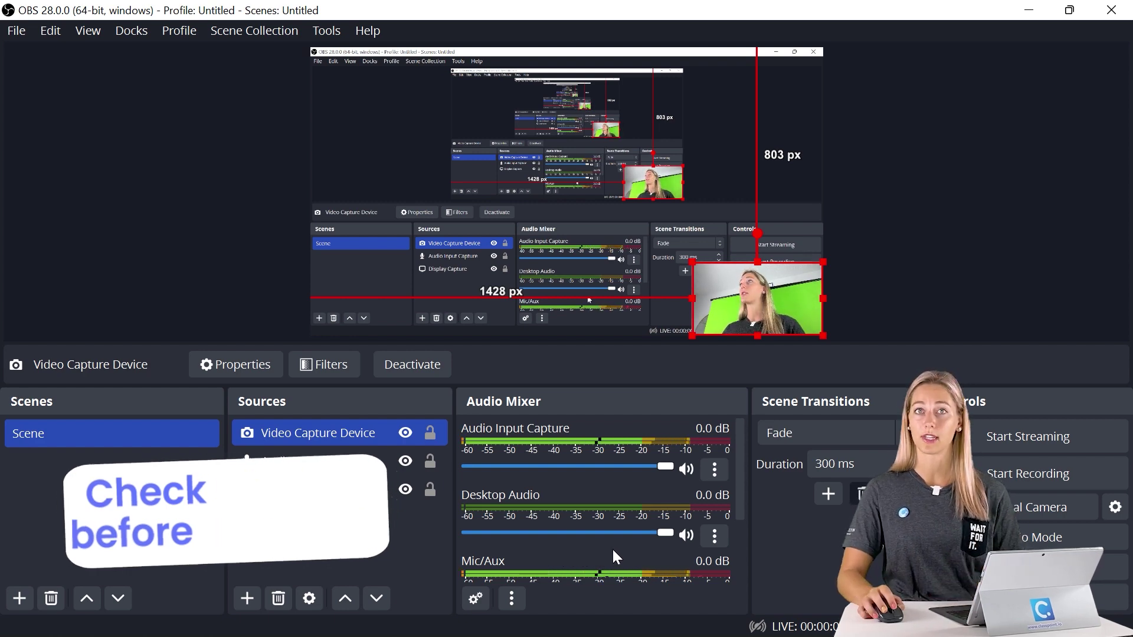
Run the Auto-Configuration Wizard optimized just for recording and apply its recommended settings
click(327, 30)
click(344, 57)
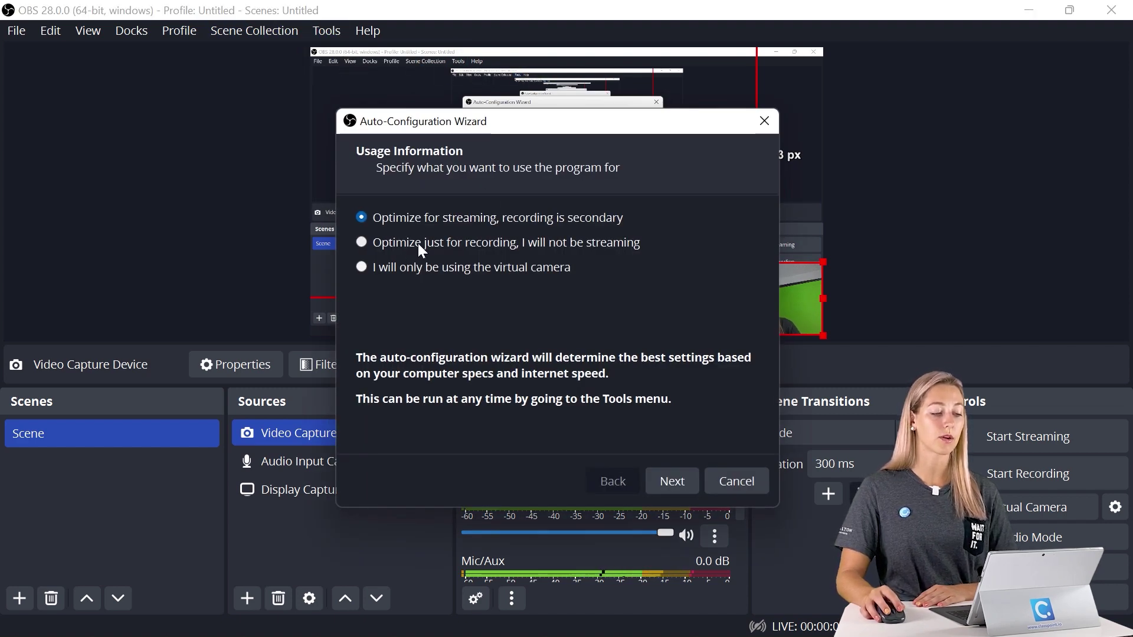
click(418, 244)
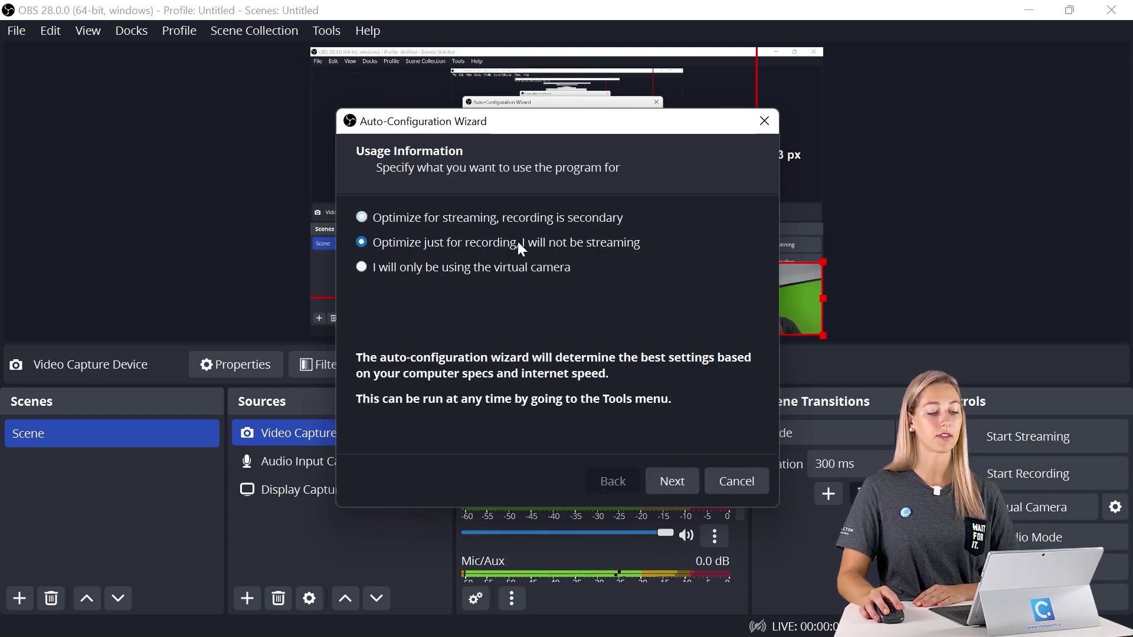
click(663, 479)
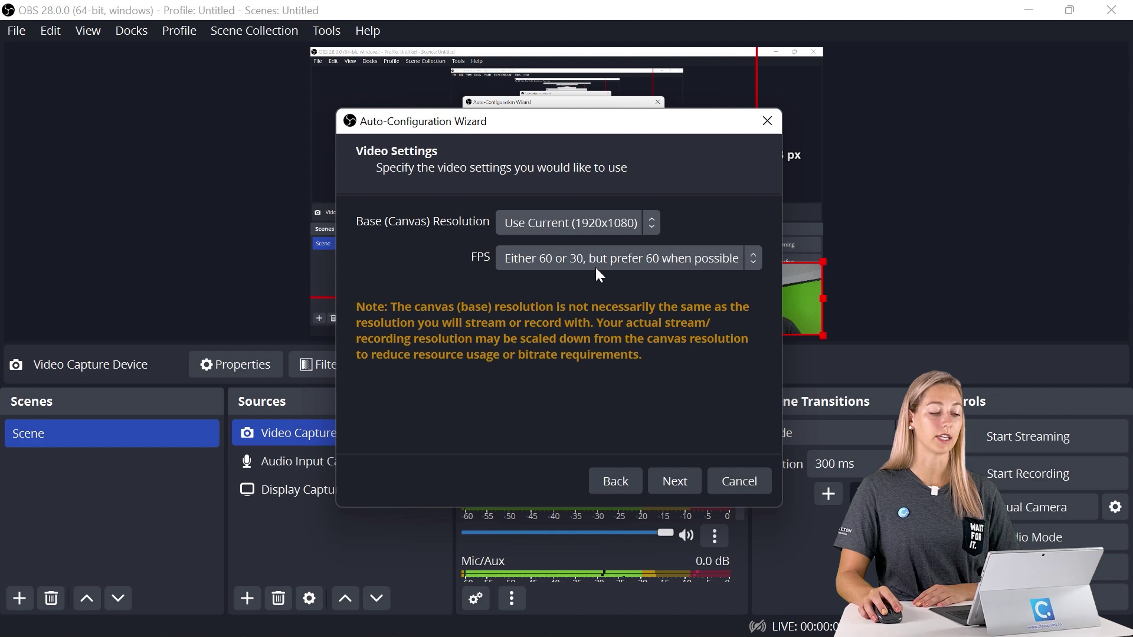
click(672, 483)
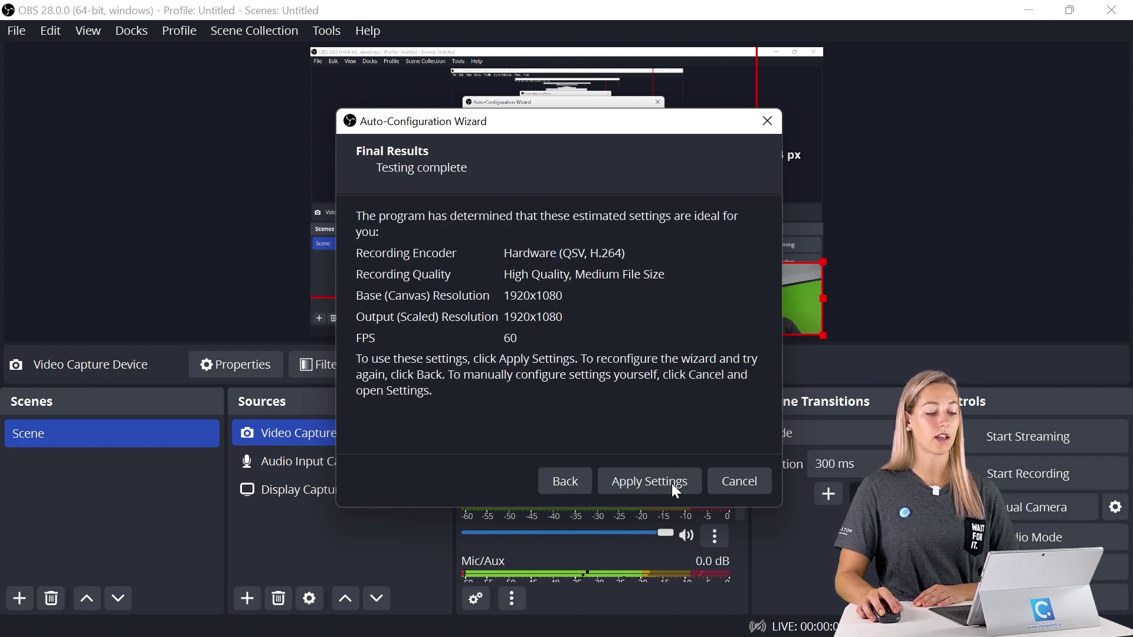
click(671, 481)
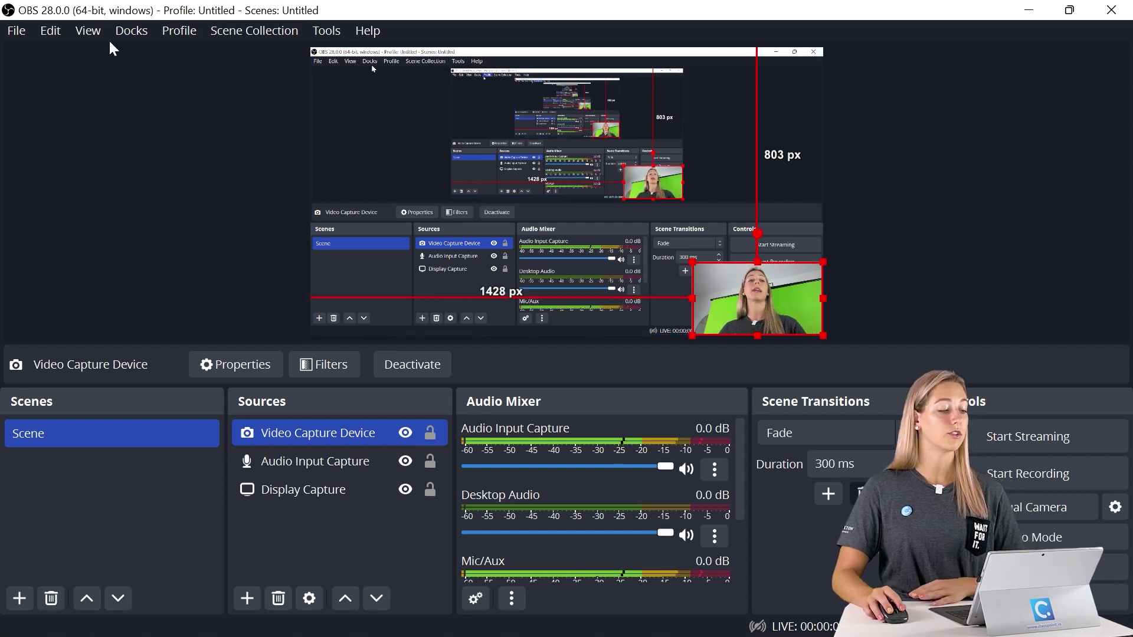
In Output settings, set the recording path to Videos\OBS and keep mkv format
click(24, 30)
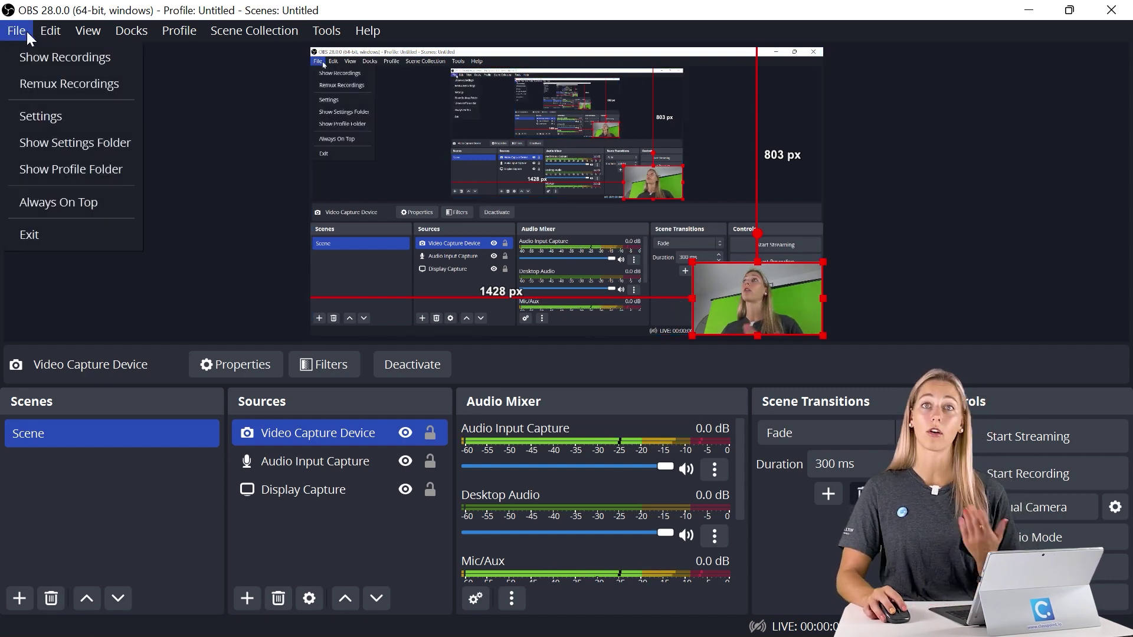
click(41, 116)
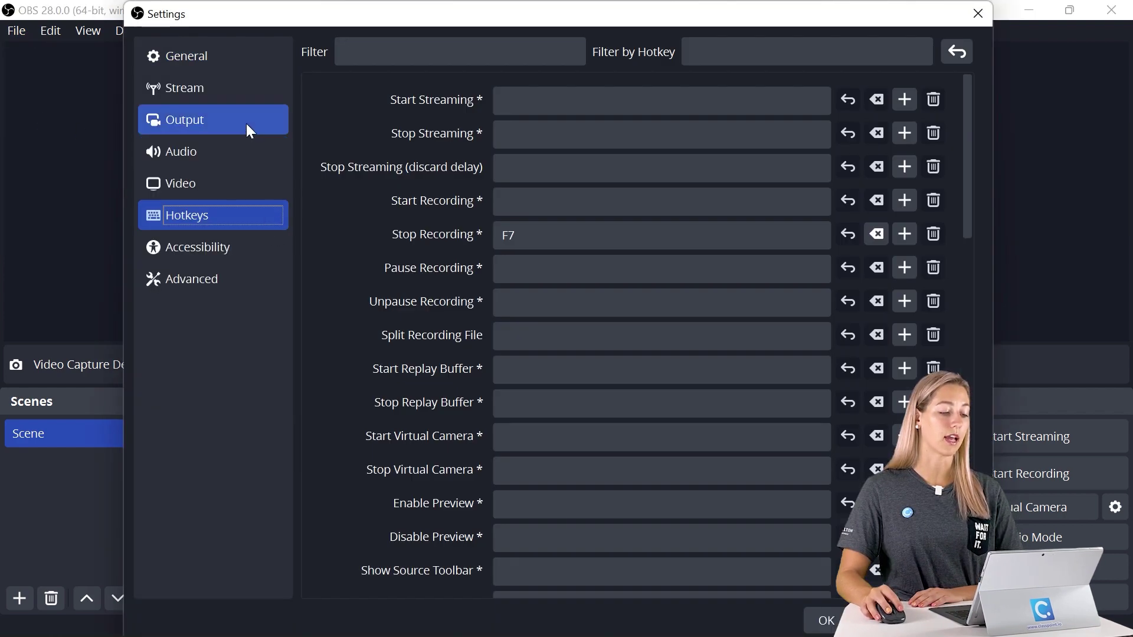
click(248, 124)
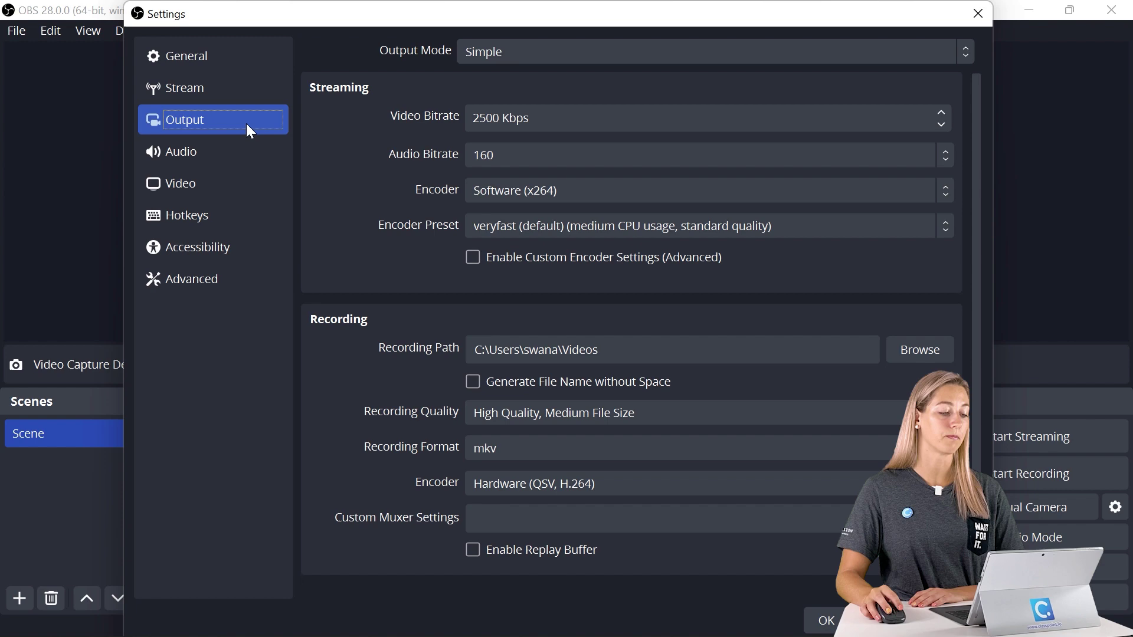
click(945, 356)
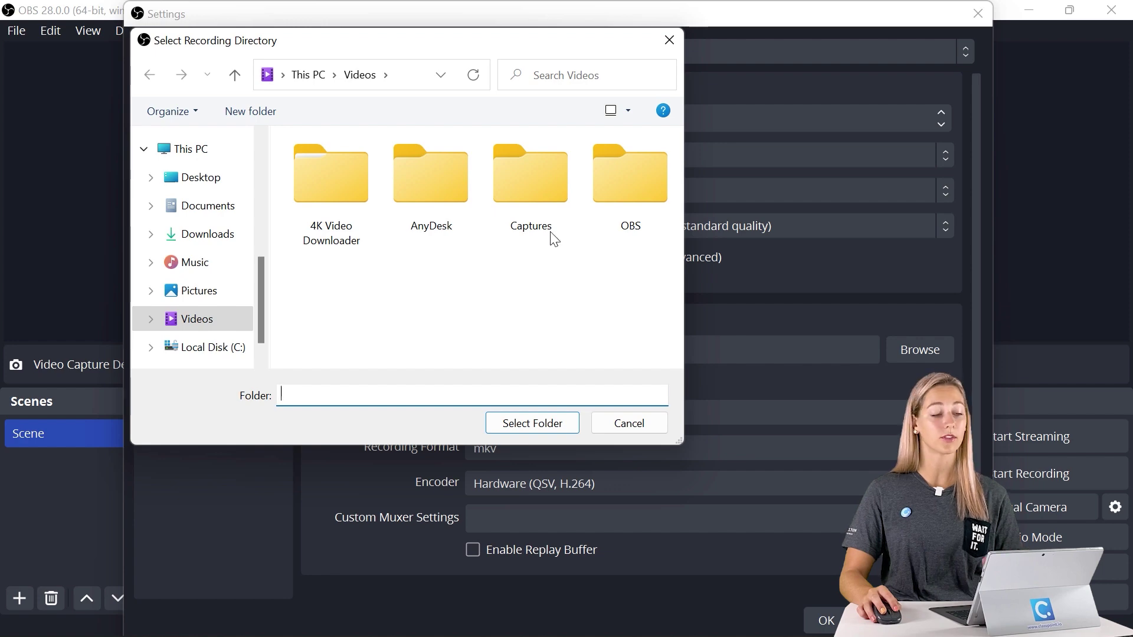
double_click(631, 178)
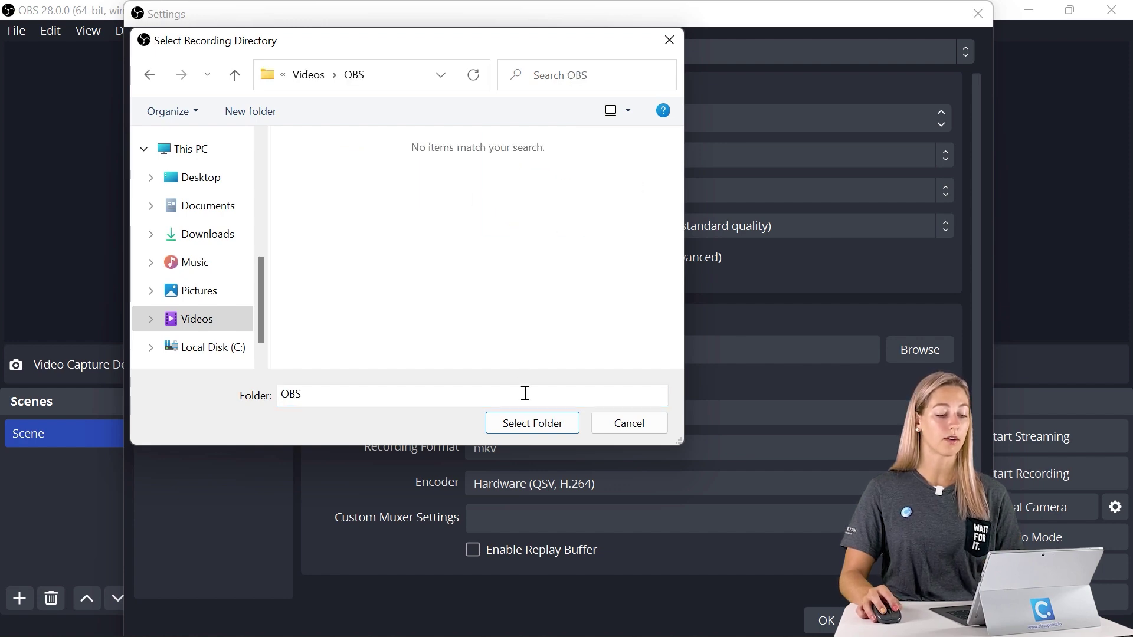
click(530, 424)
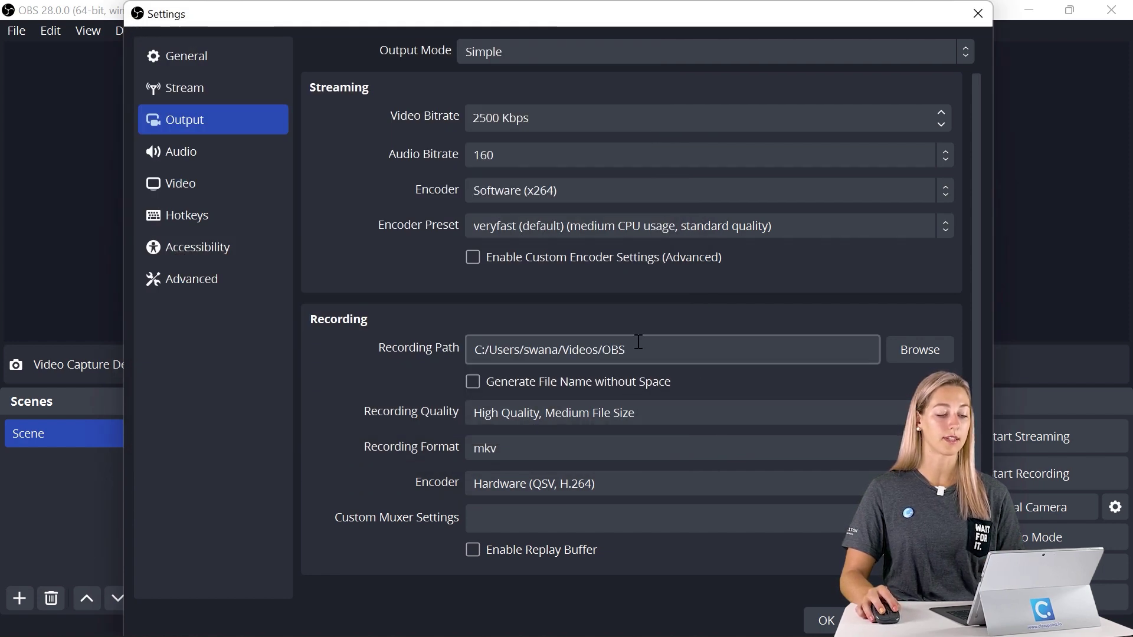
click(561, 449)
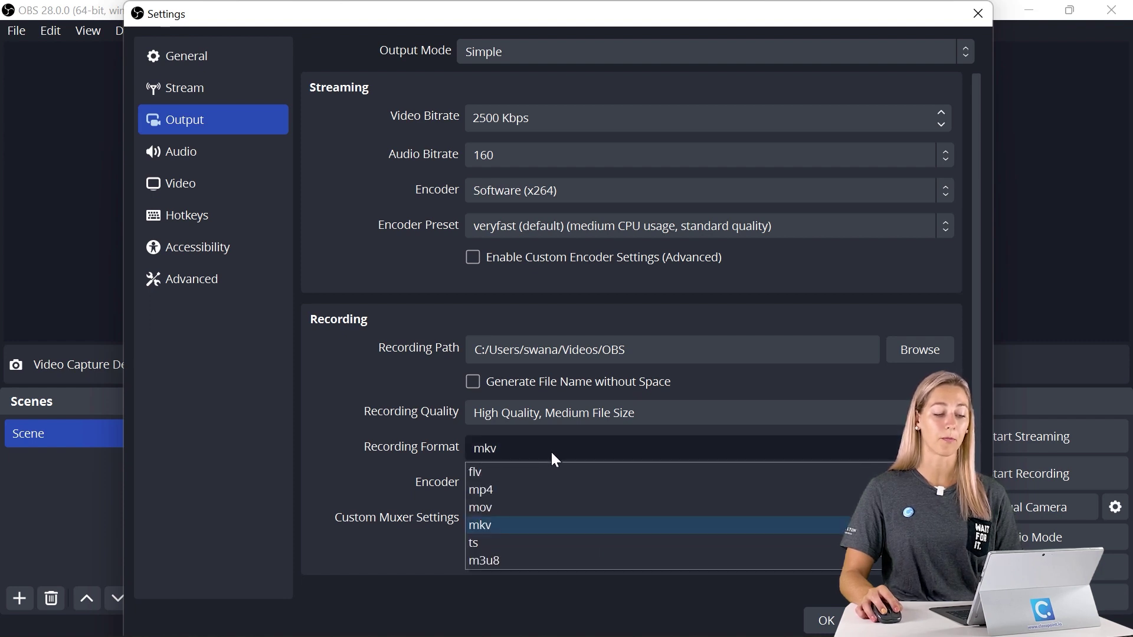
click(553, 523)
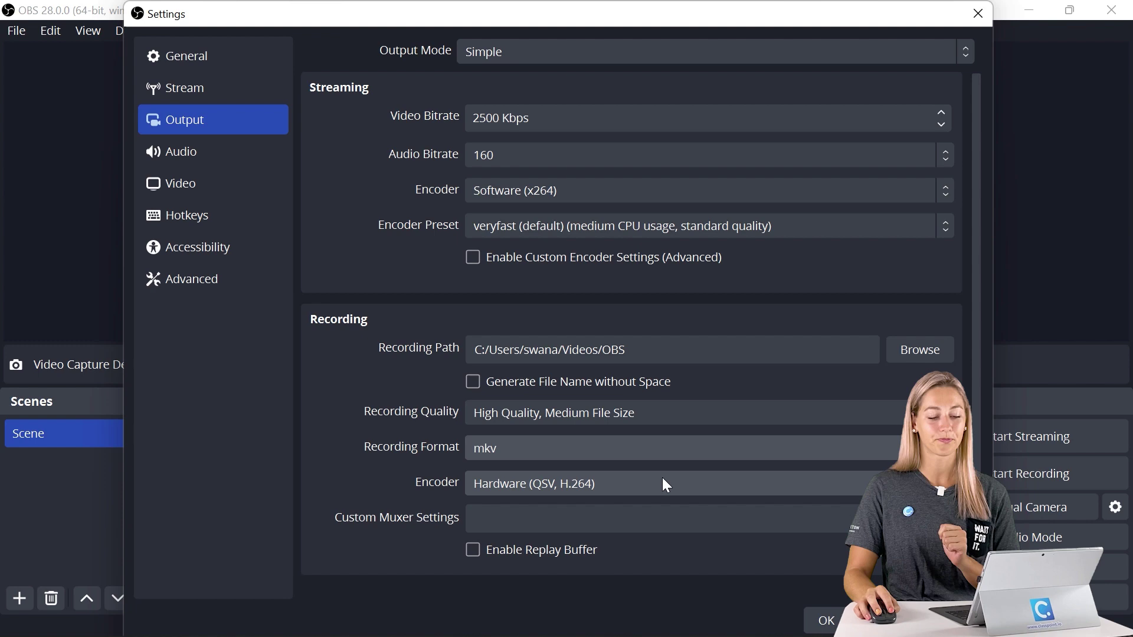
Apply the settings, start recording, and minimize OBS to reveal the PowerPoint deck
click(815, 627)
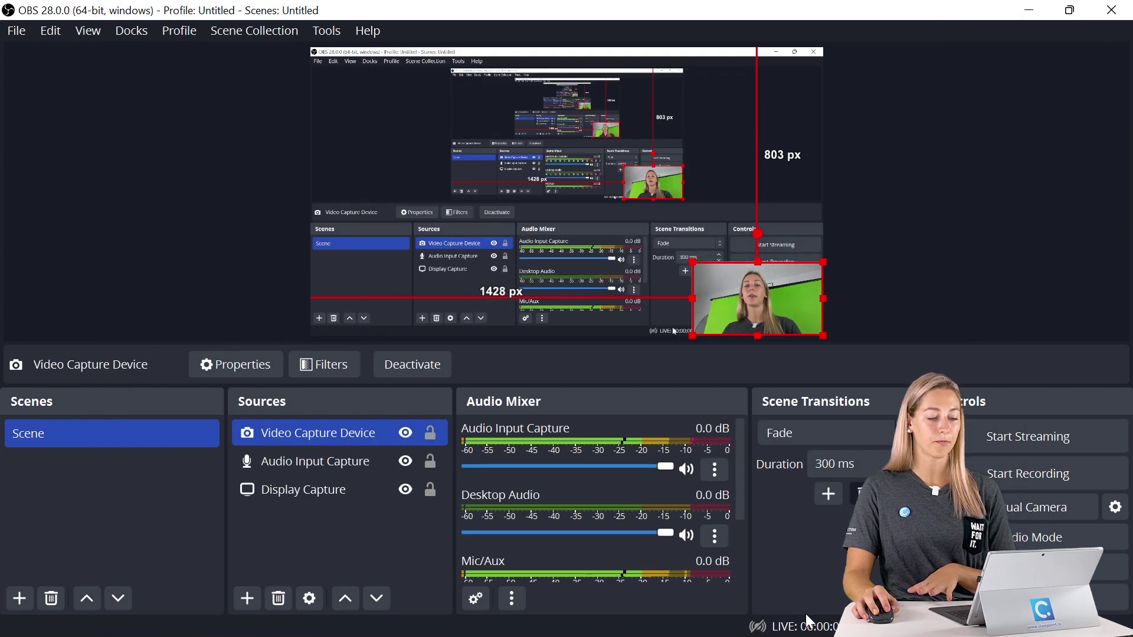
click(988, 474)
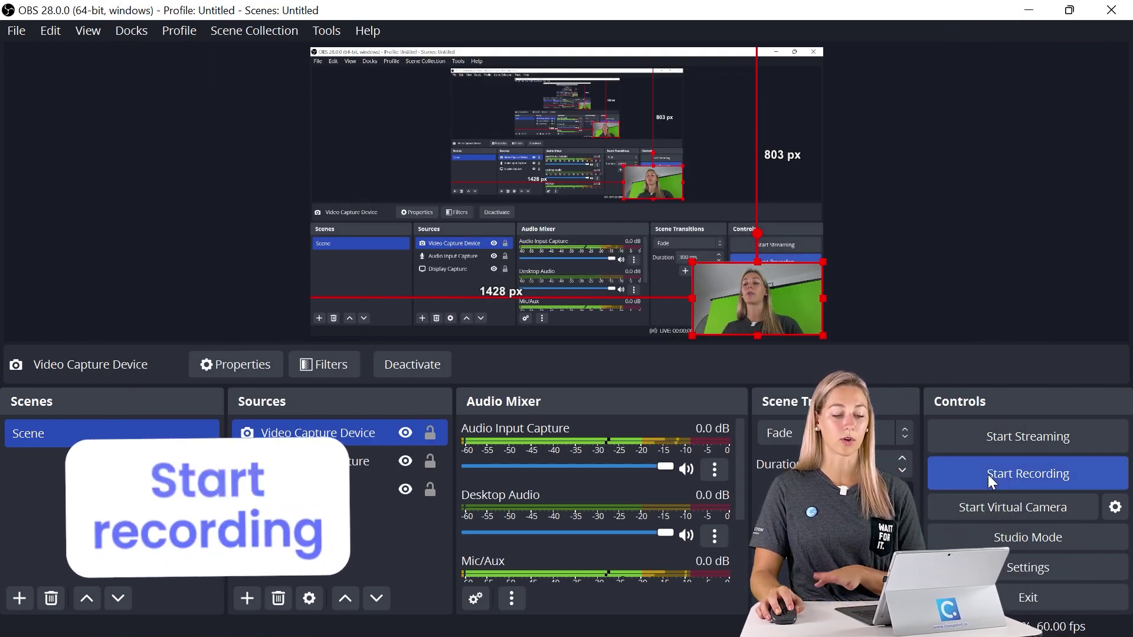
click(1032, 8)
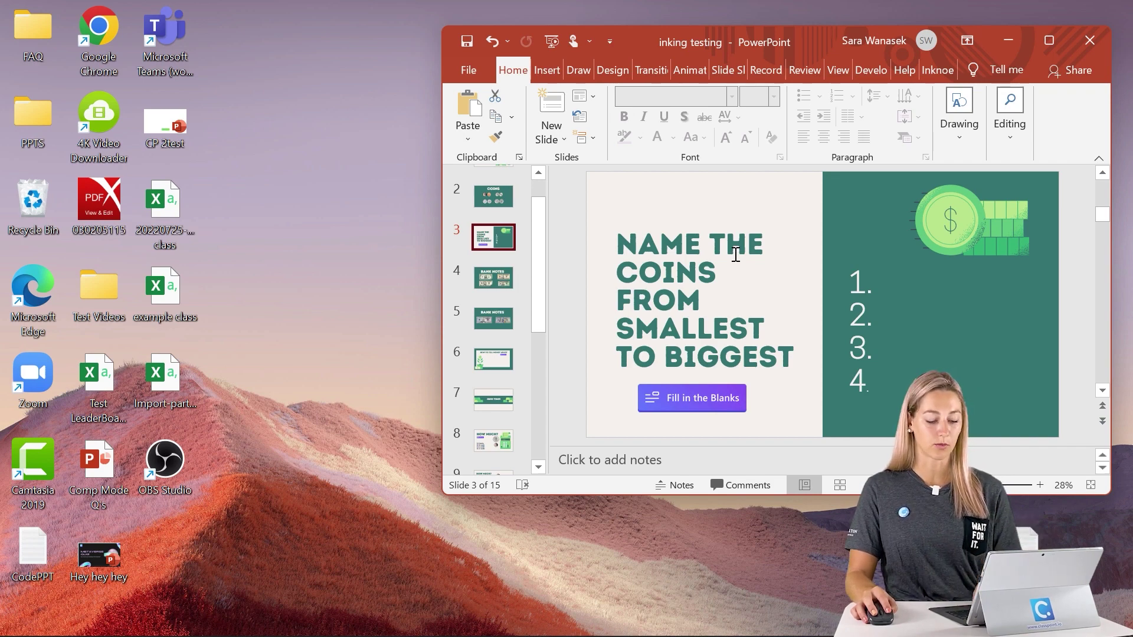
Run a spelling check (F7) in the PowerPoint deck, then return to OBS
key(F7)
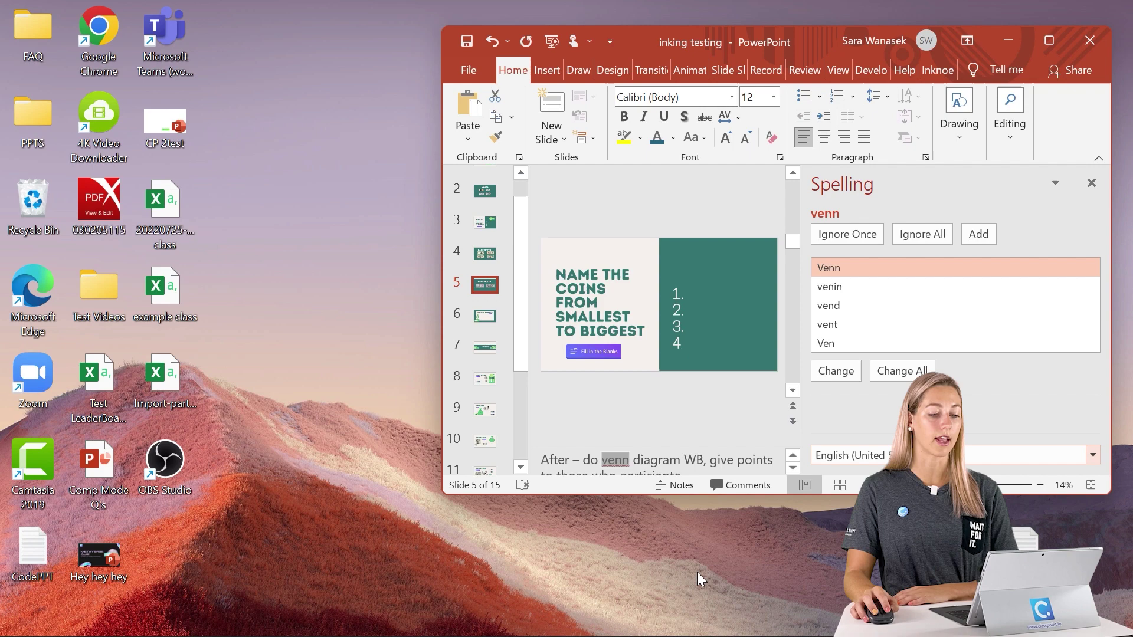
click(724, 617)
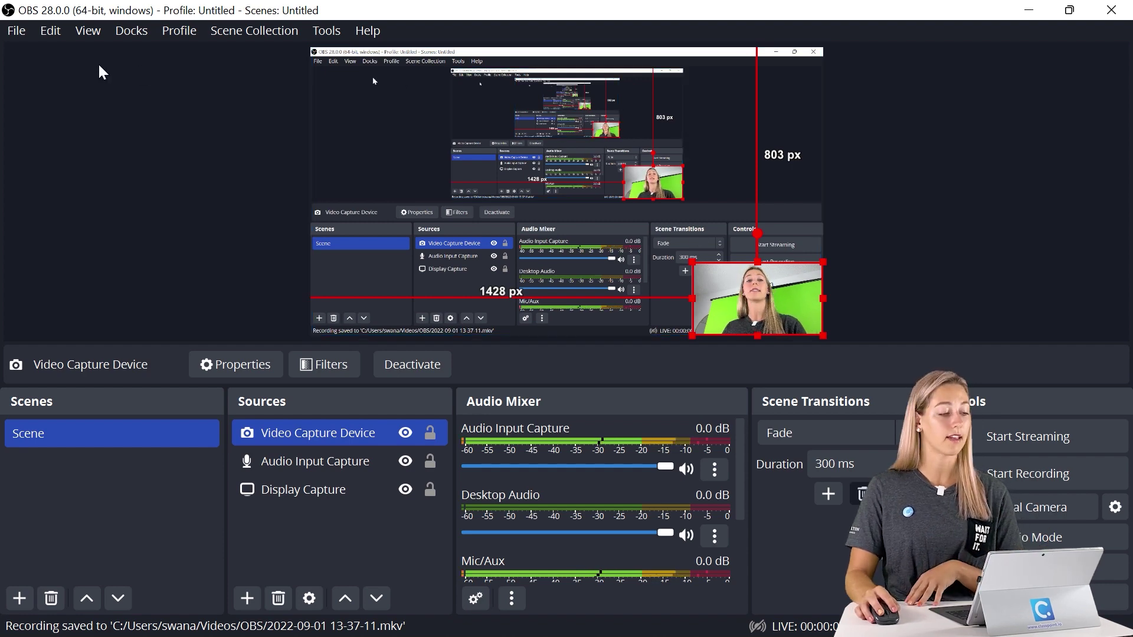
click(17, 31)
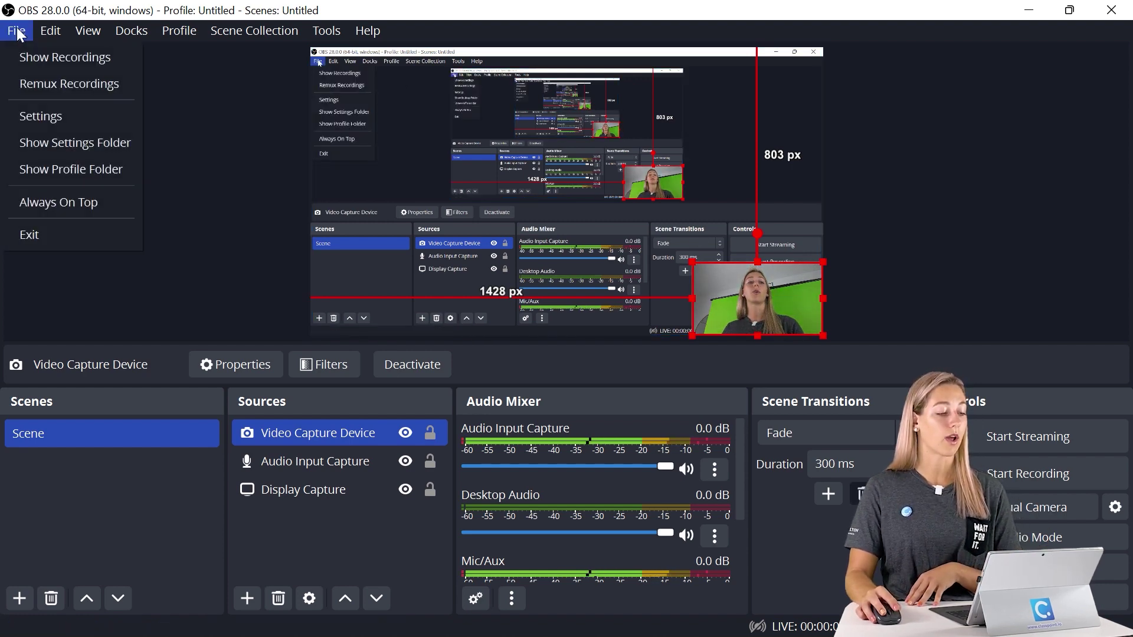
click(90, 85)
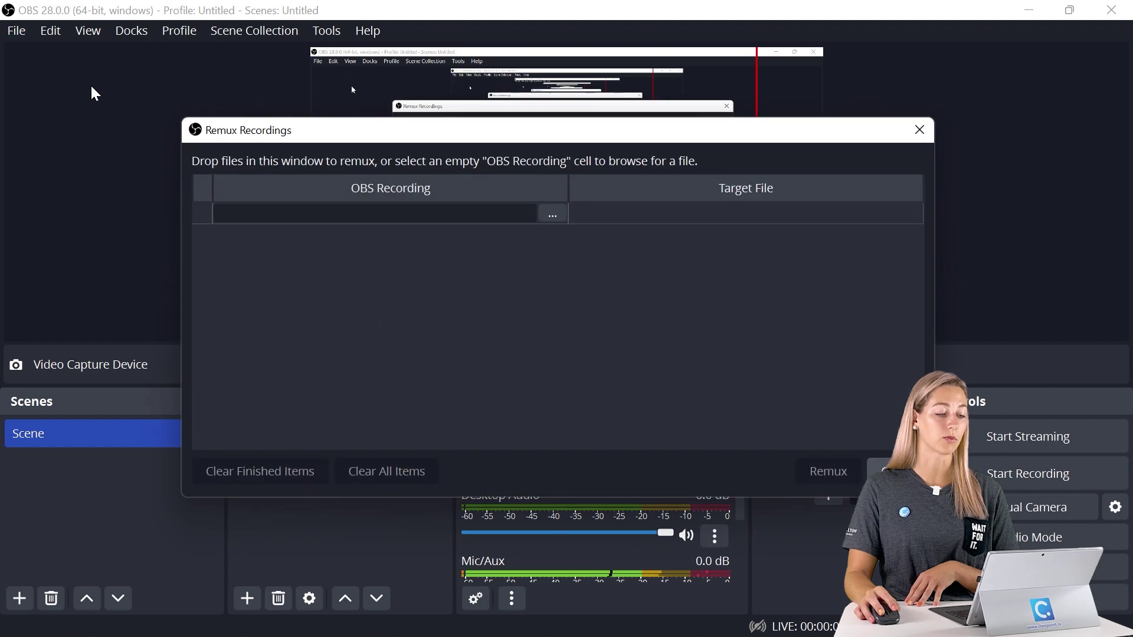
click(553, 215)
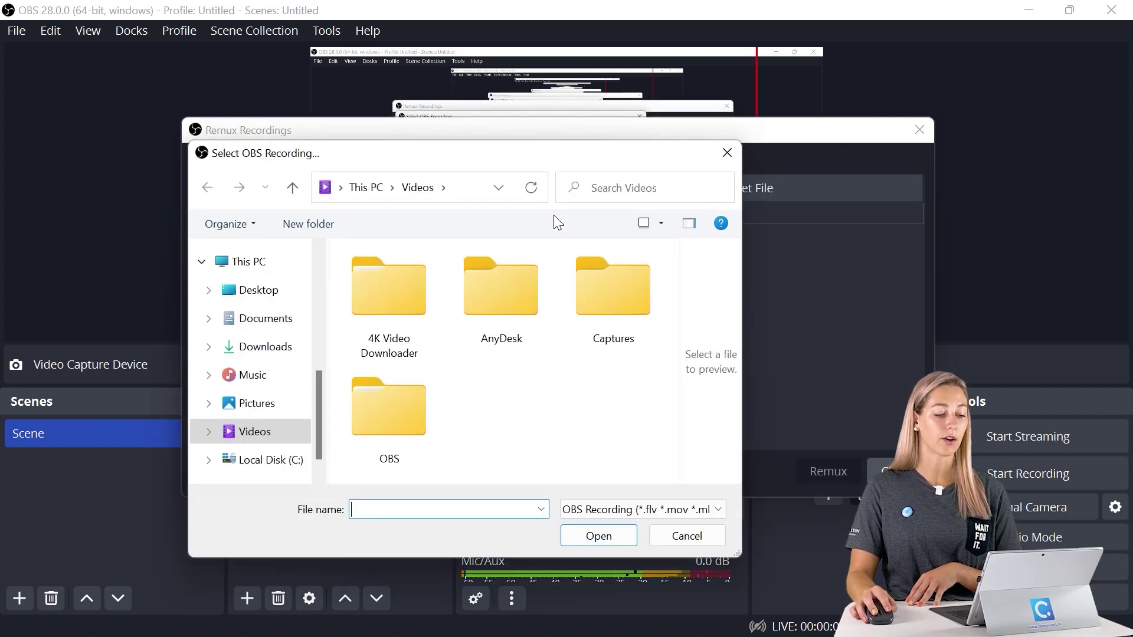
double_click(405, 429)
click(392, 328)
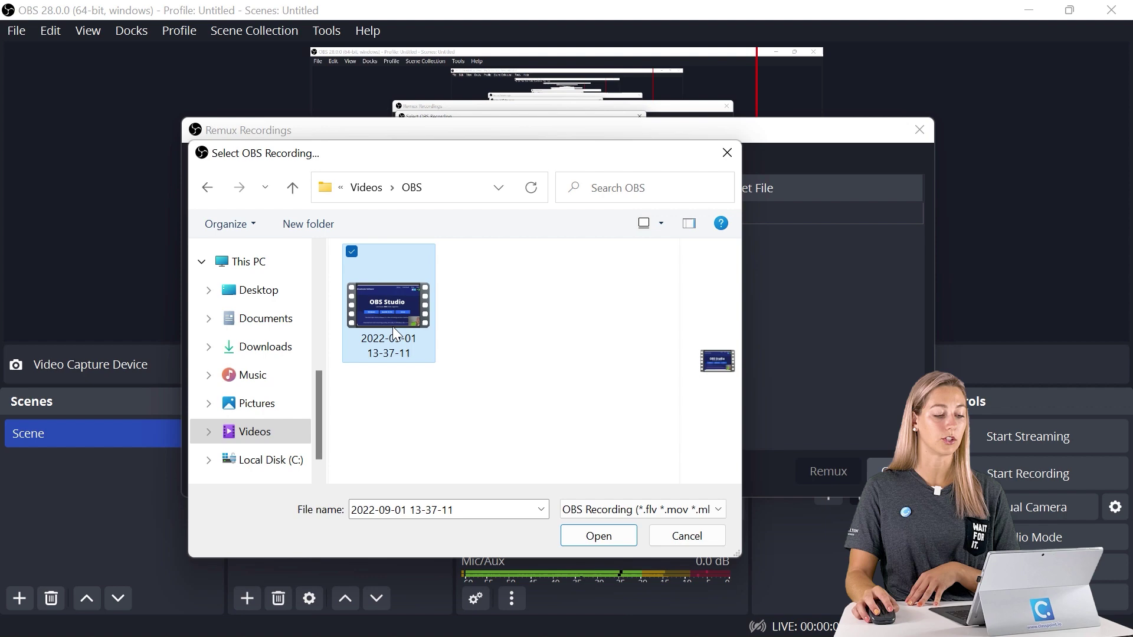
click(593, 536)
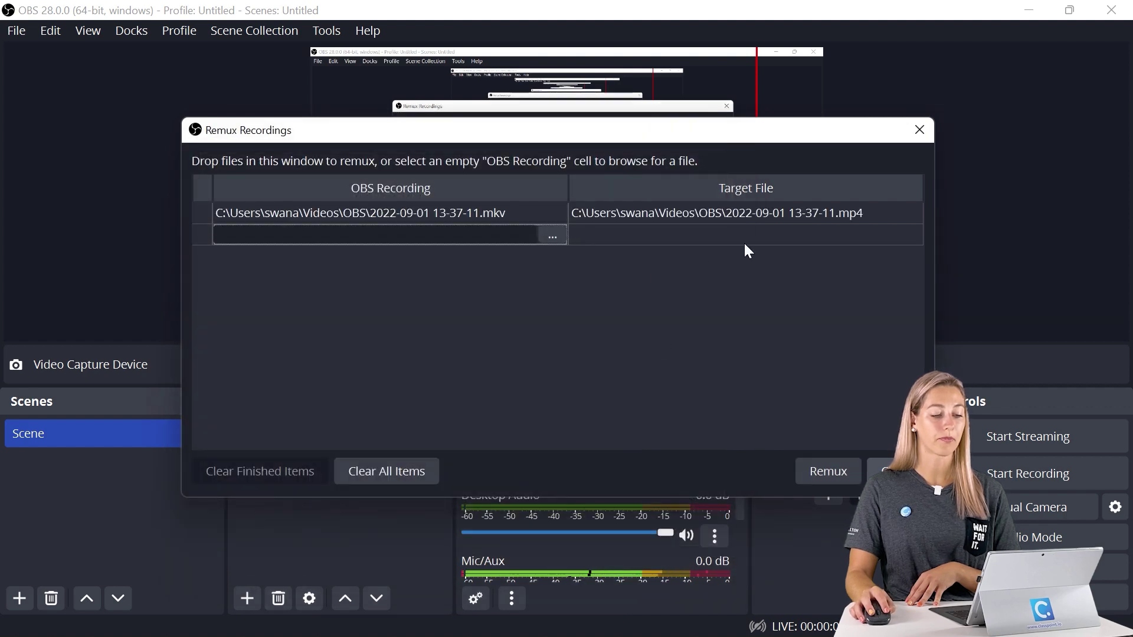
click(841, 469)
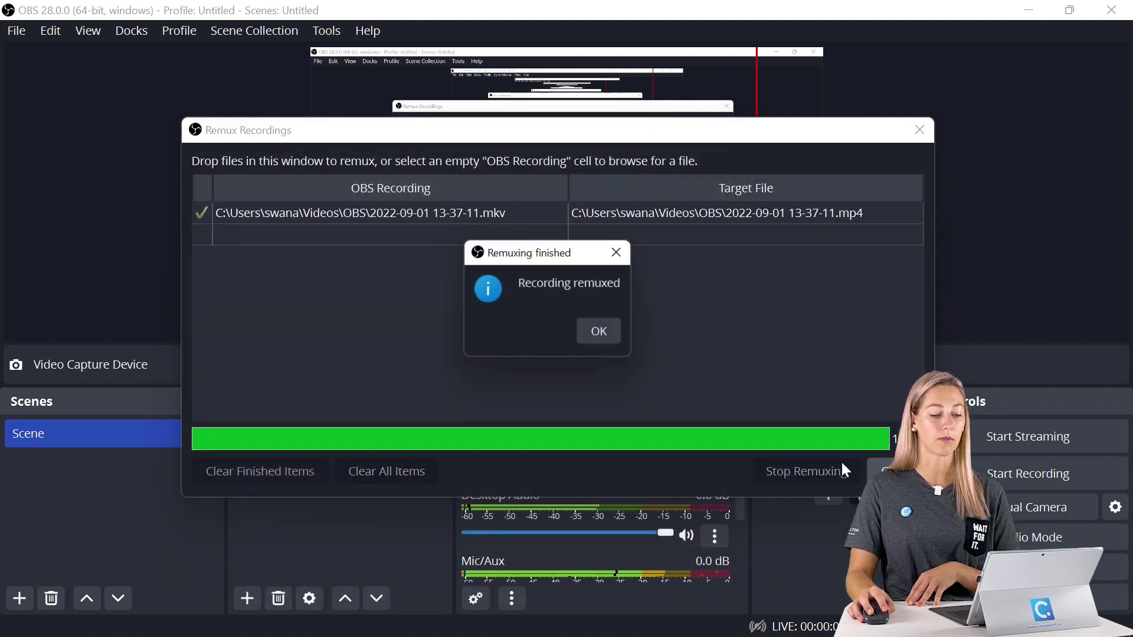
click(608, 337)
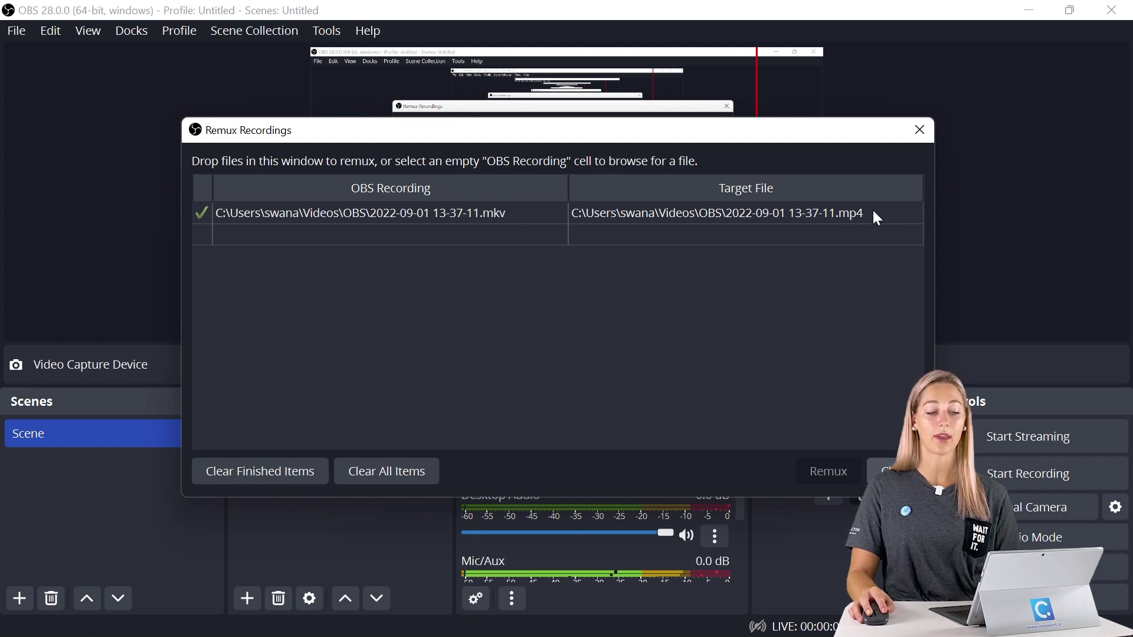
click(606, 618)
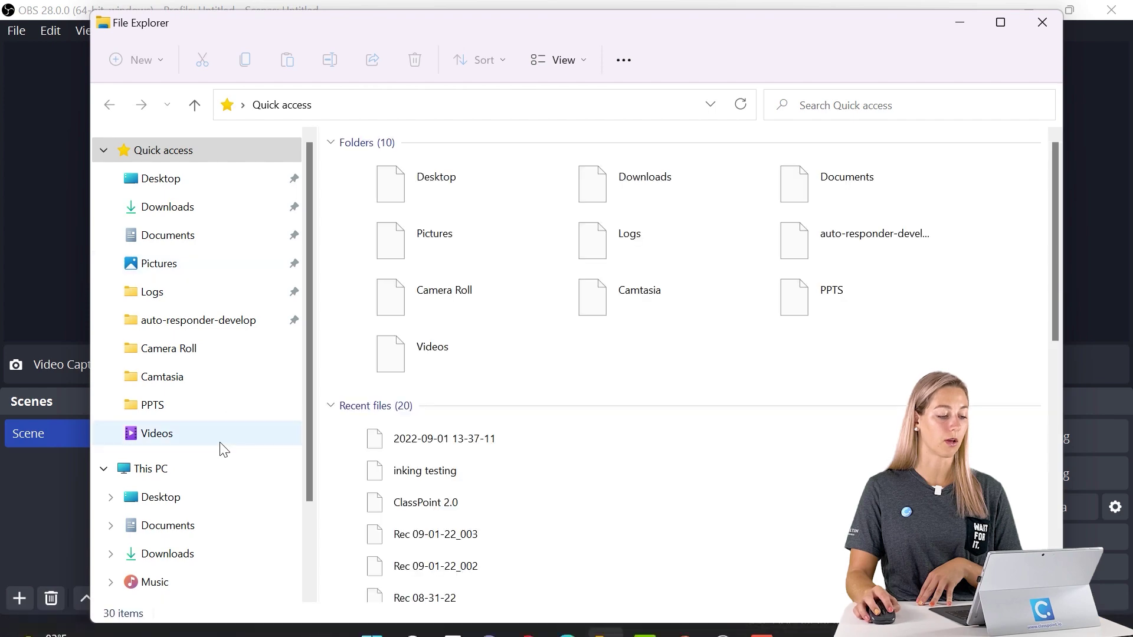
click(220, 440)
double_click(692, 179)
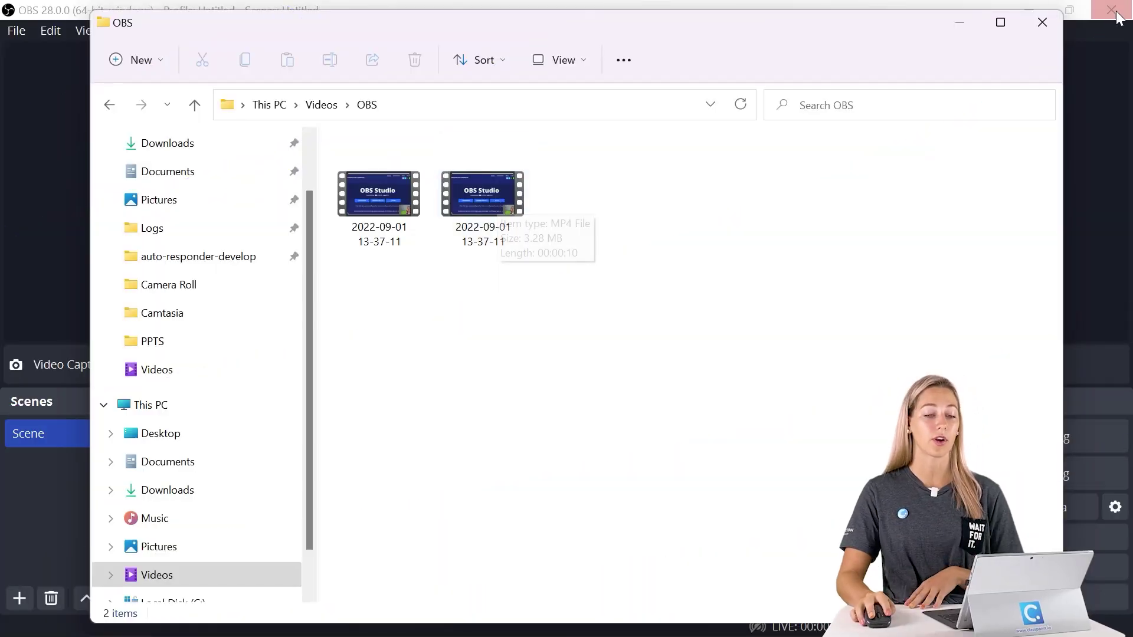
Close the leftover windows, rename the scene 'Screen, webcam, audio', and crop the webcam's left edge
click(1024, 24)
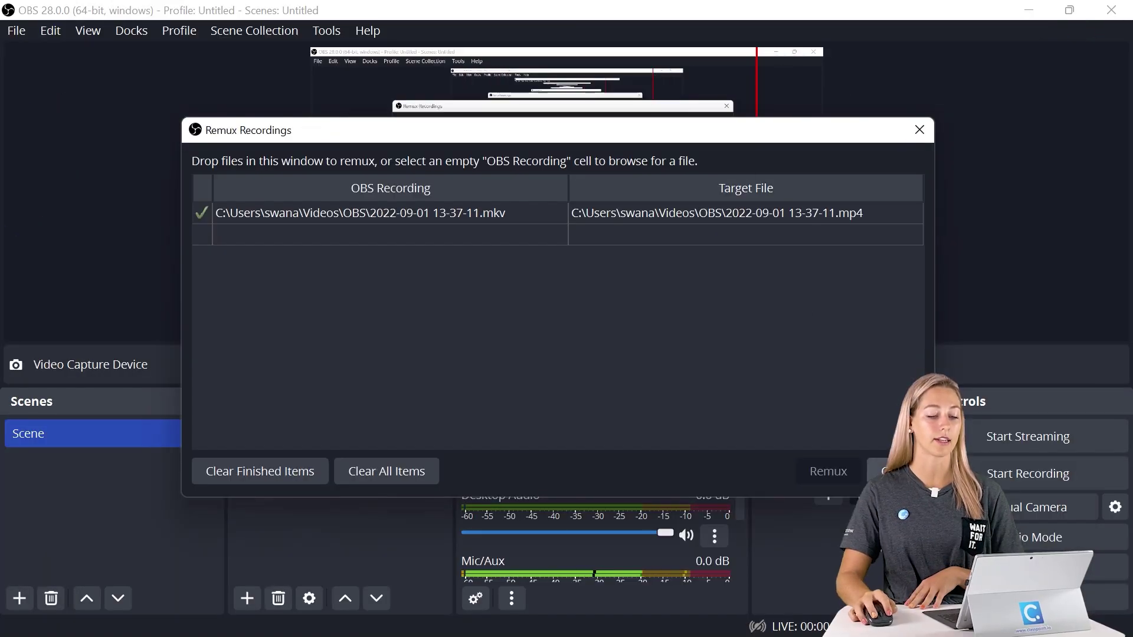
key(Escape)
right_click(120, 436)
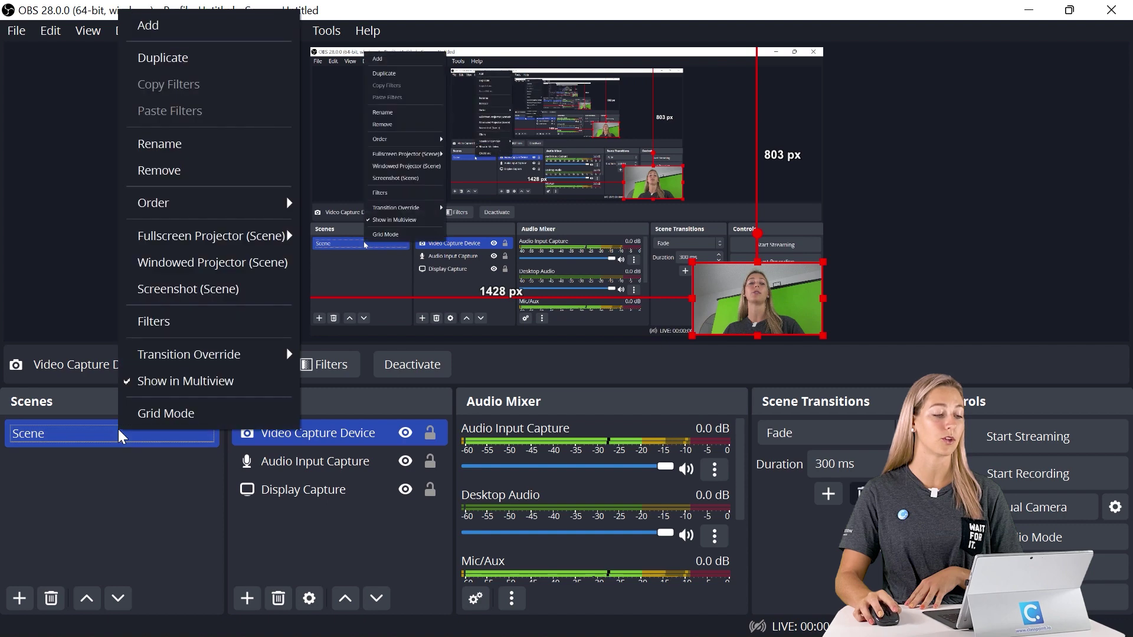
click(162, 167)
key(BackSpace)
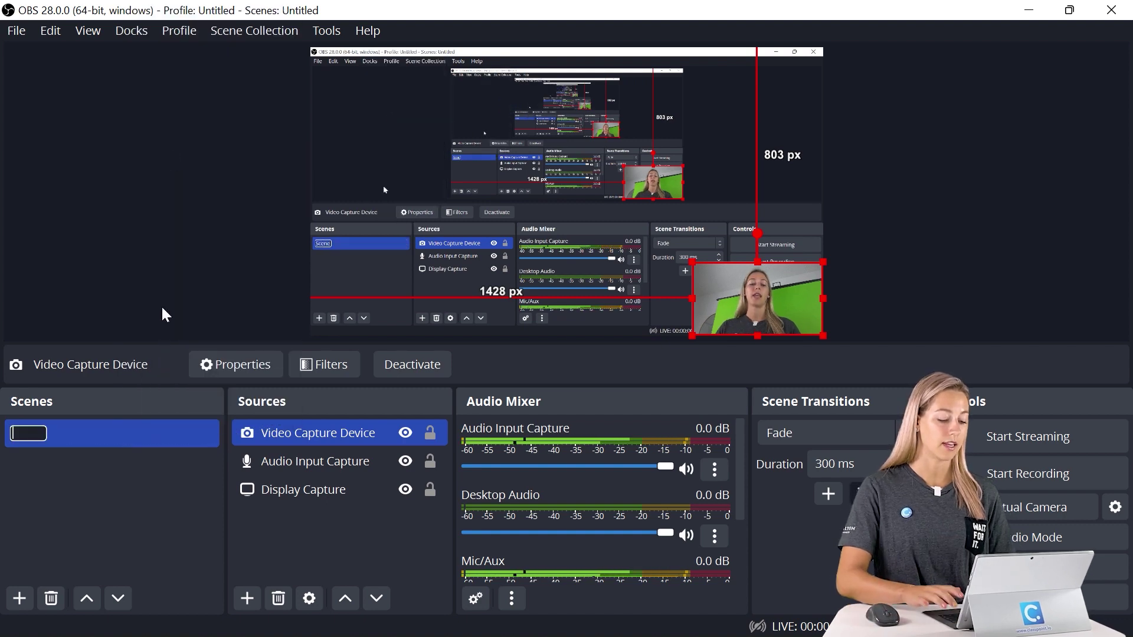
text(Screen, webcam, audio)
key(Return)
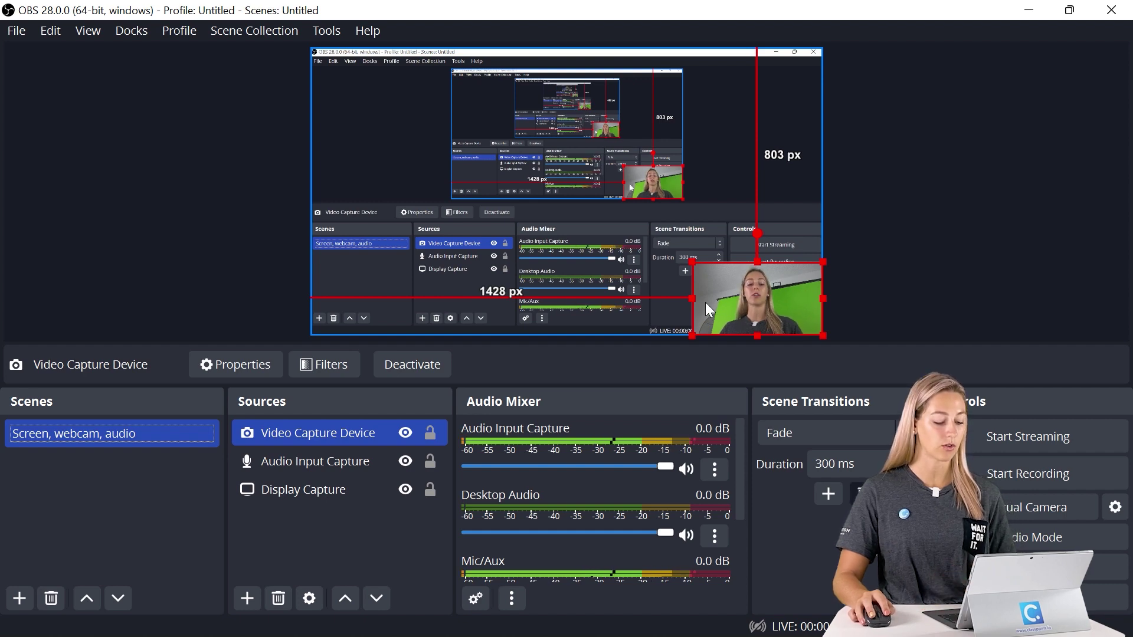
key(alt)
mouse_move(691, 301)
mouse_down()
mouse_move(726, 303)
mouse_move(686, 312)
mouse_up()
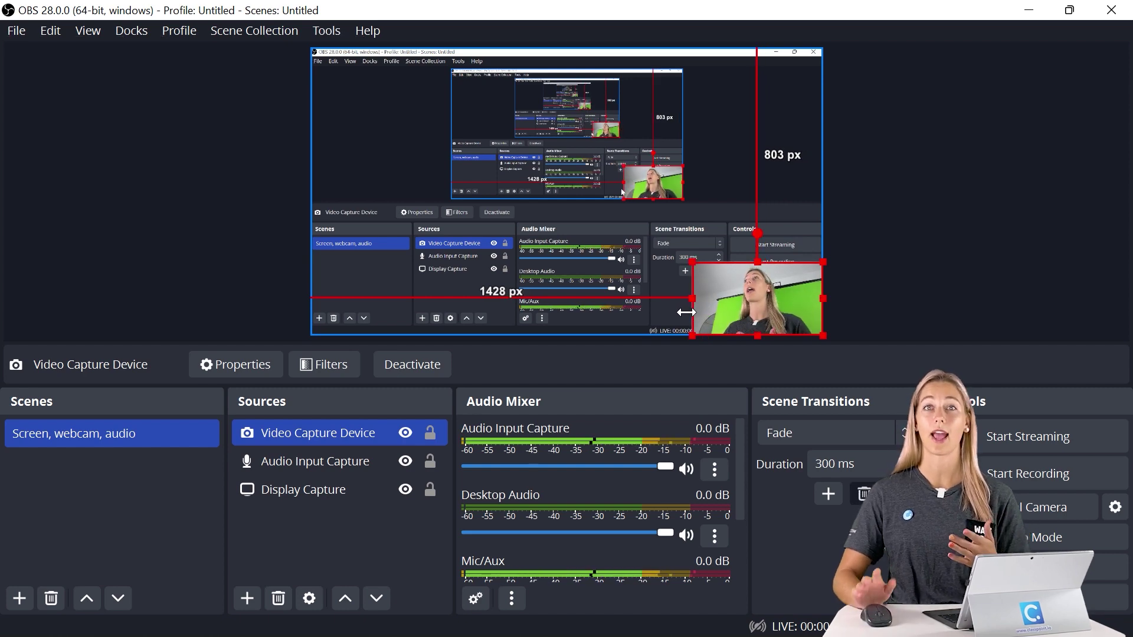
Create a new scene named 'Webcam + mic' and select it
click(19, 598)
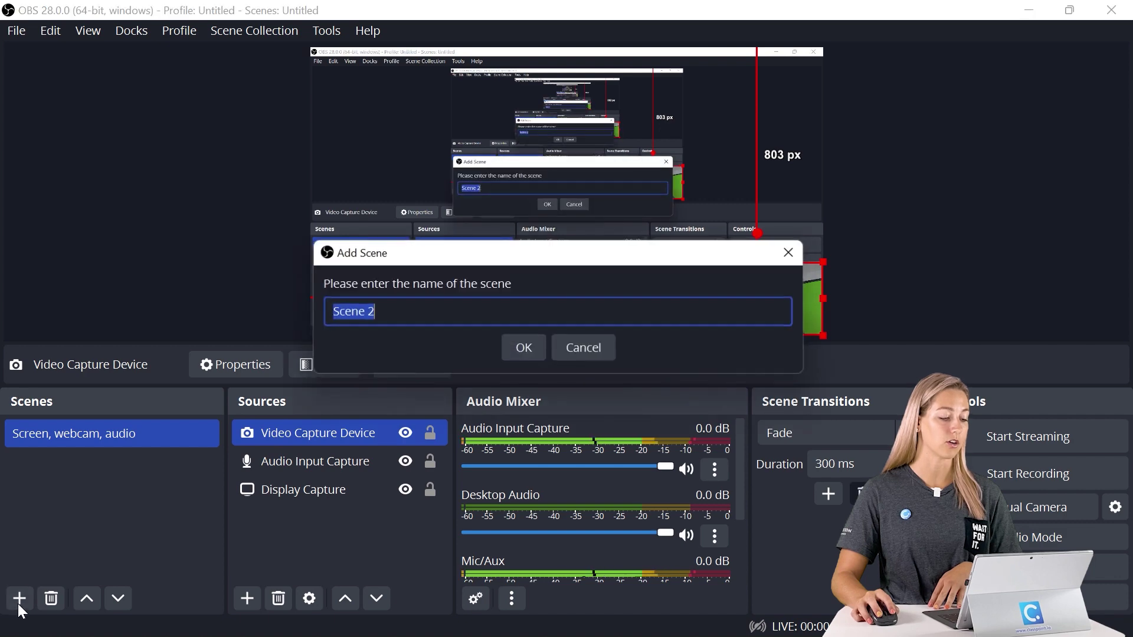
key(BackSpace)
text(W)
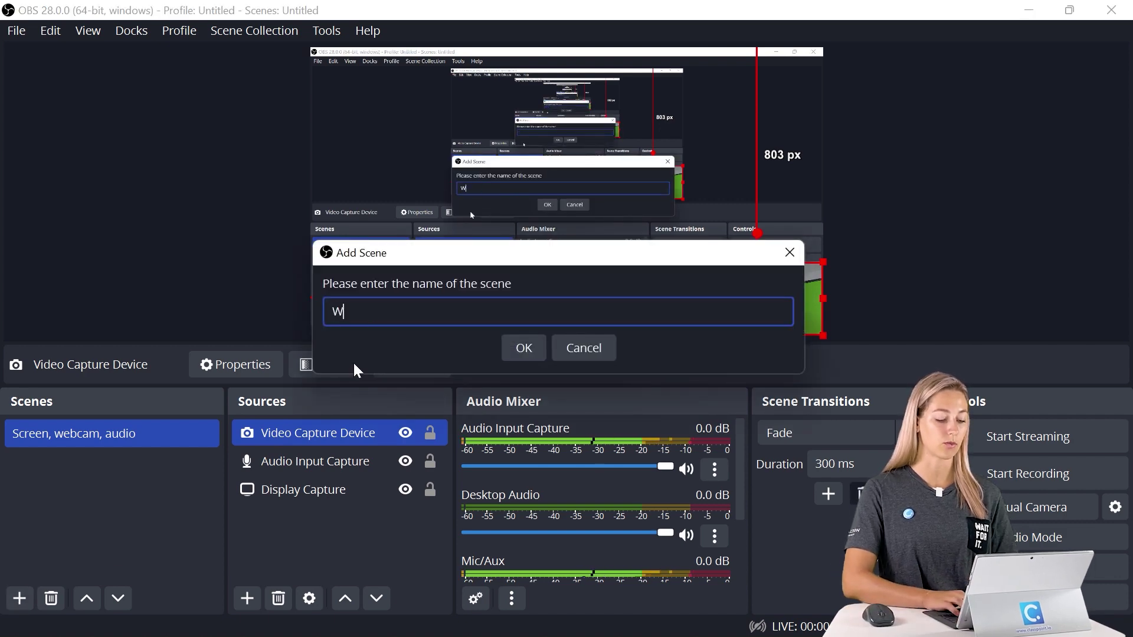
text(ebcam)
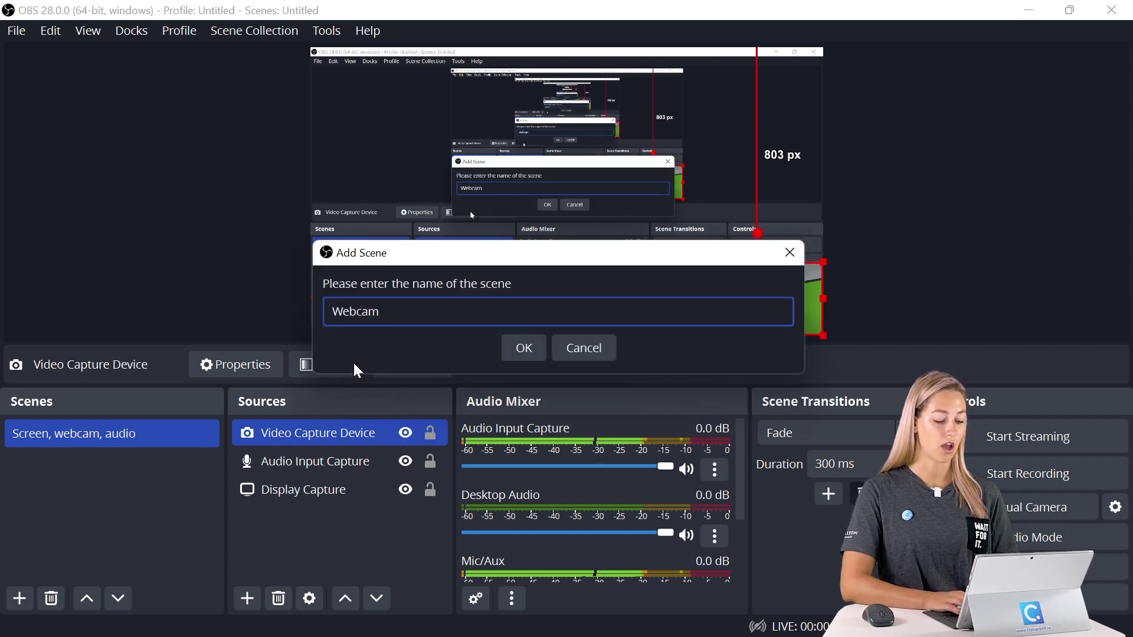
text( + mic)
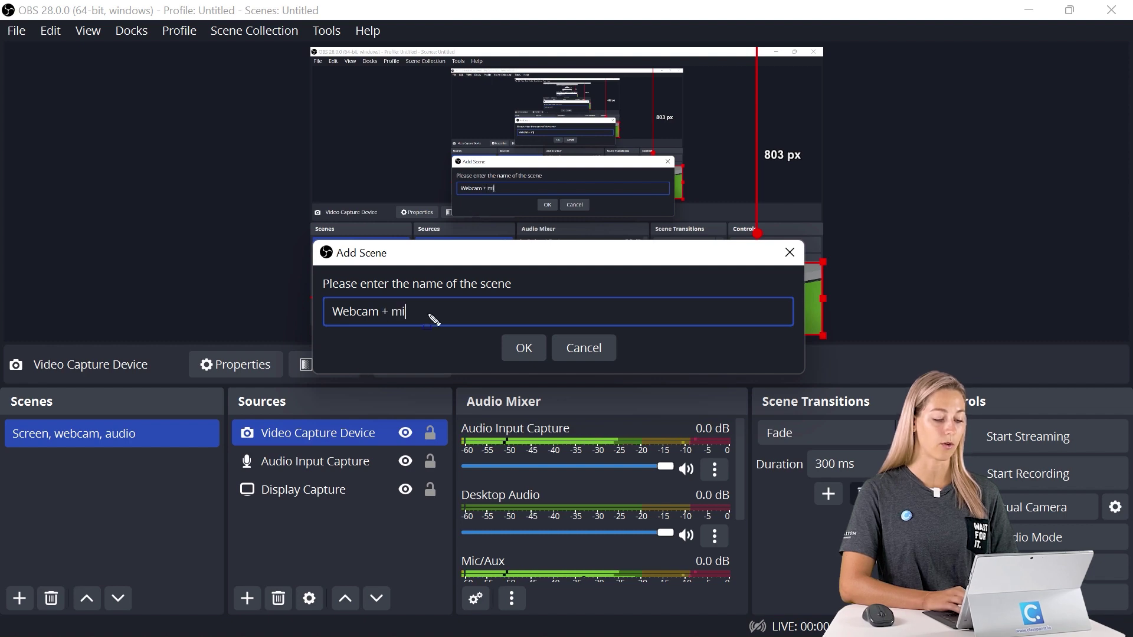
click(534, 349)
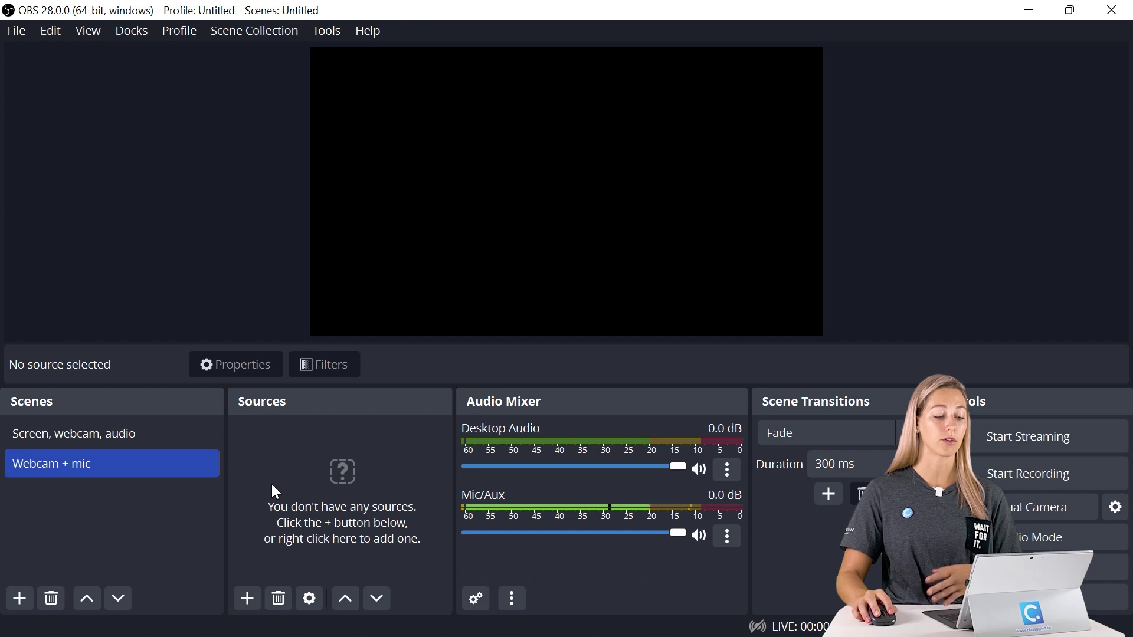
click(176, 440)
click(187, 469)
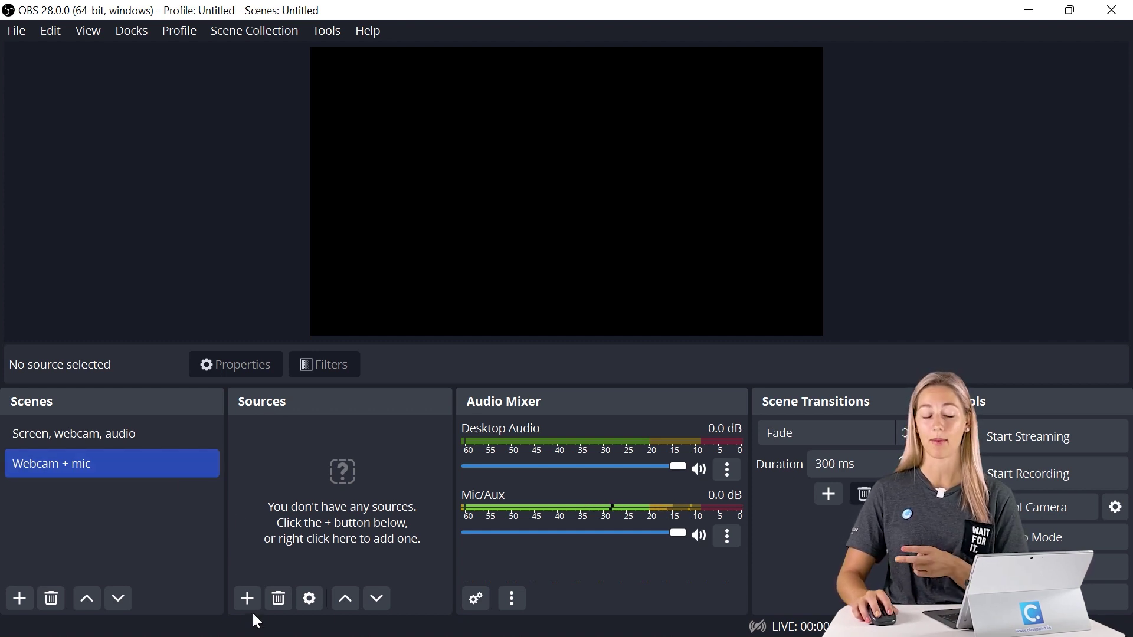
Add an Audio Input Capture source using the Microphone Array
click(247, 596)
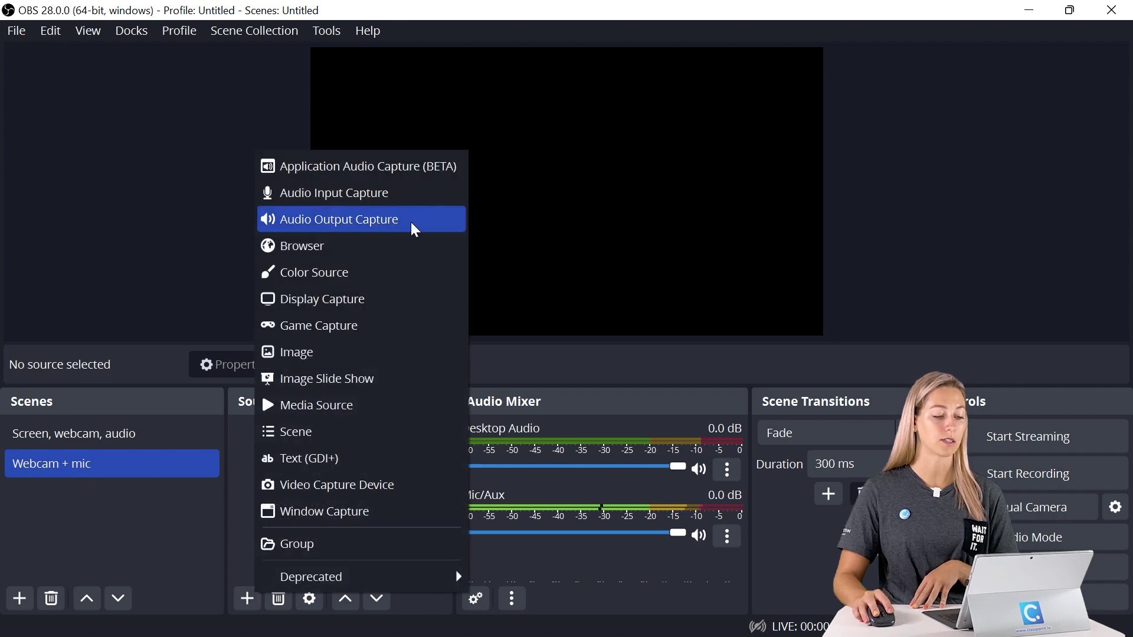
click(412, 197)
click(597, 434)
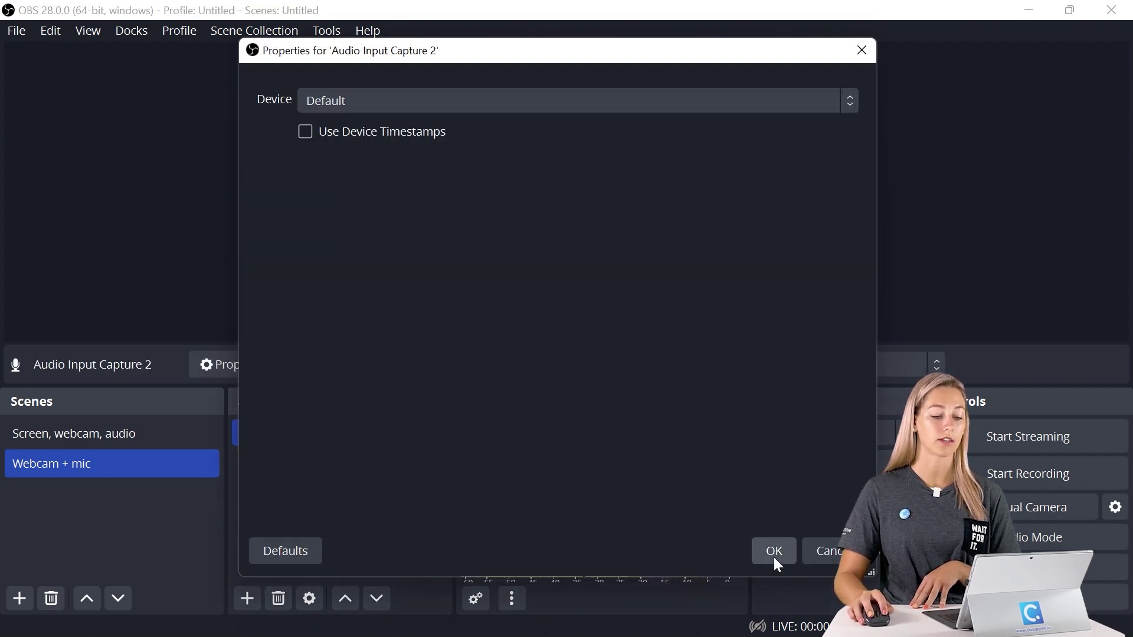
click(727, 106)
click(708, 142)
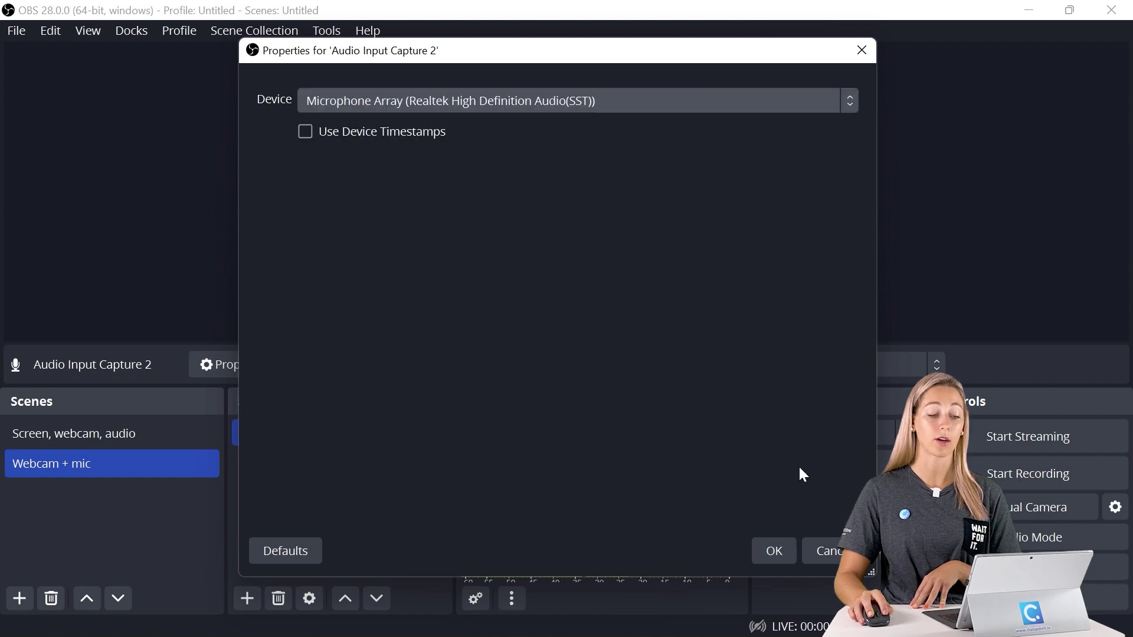
click(769, 550)
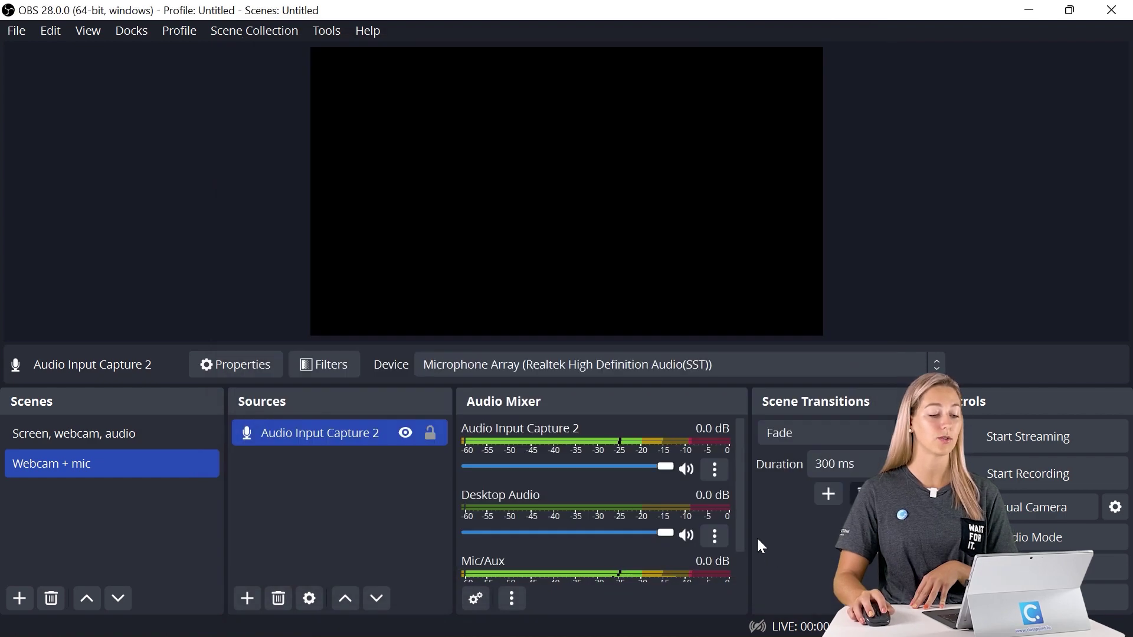
Add a Video Capture Device webcam set to custom 1920x1080 resolution
click(247, 598)
click(346, 488)
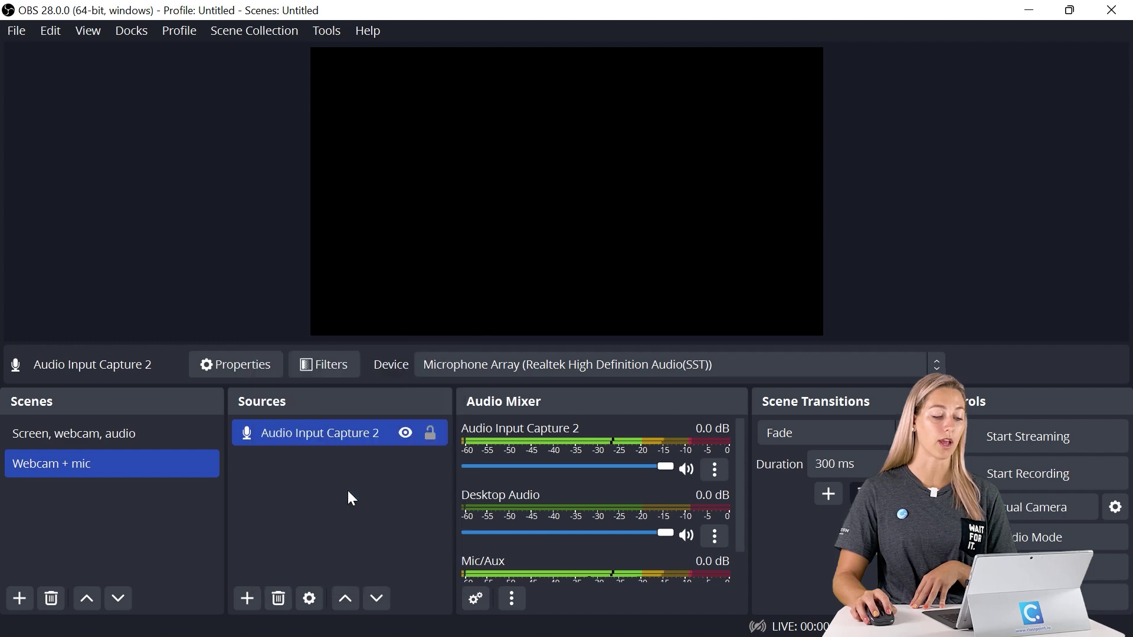
click(607, 433)
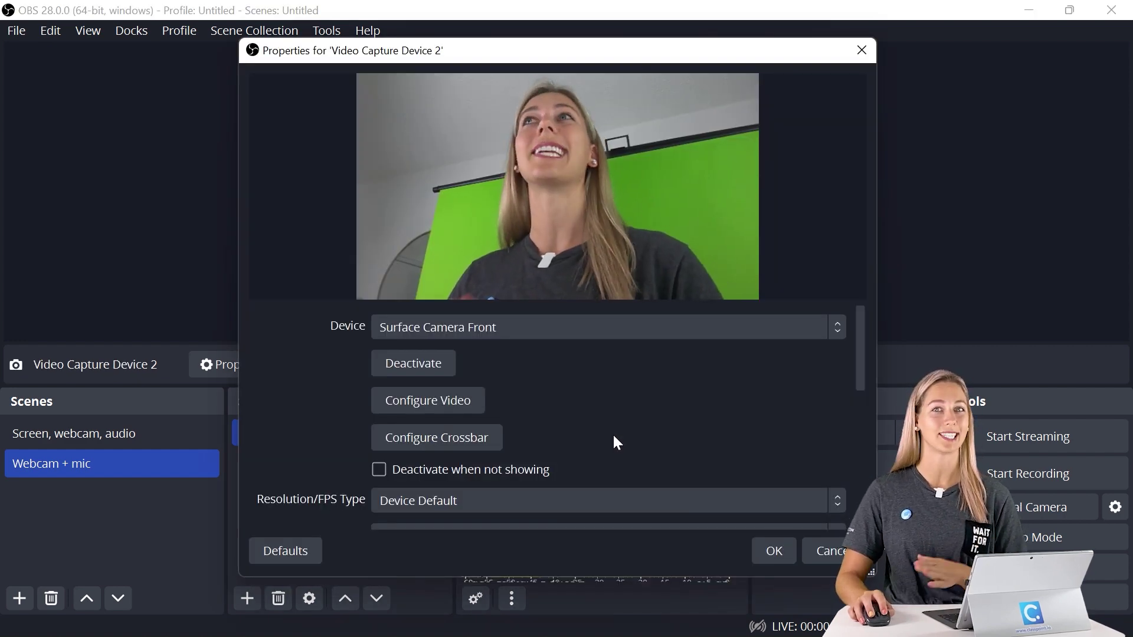
scroll(614, 437, down, 2)
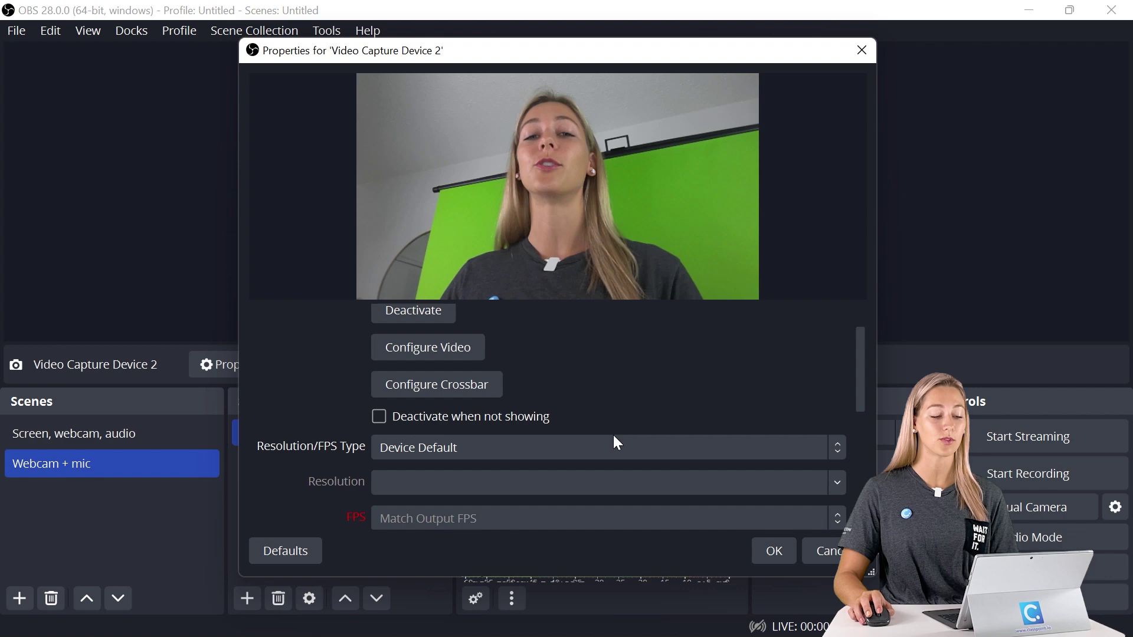
click(838, 450)
click(710, 485)
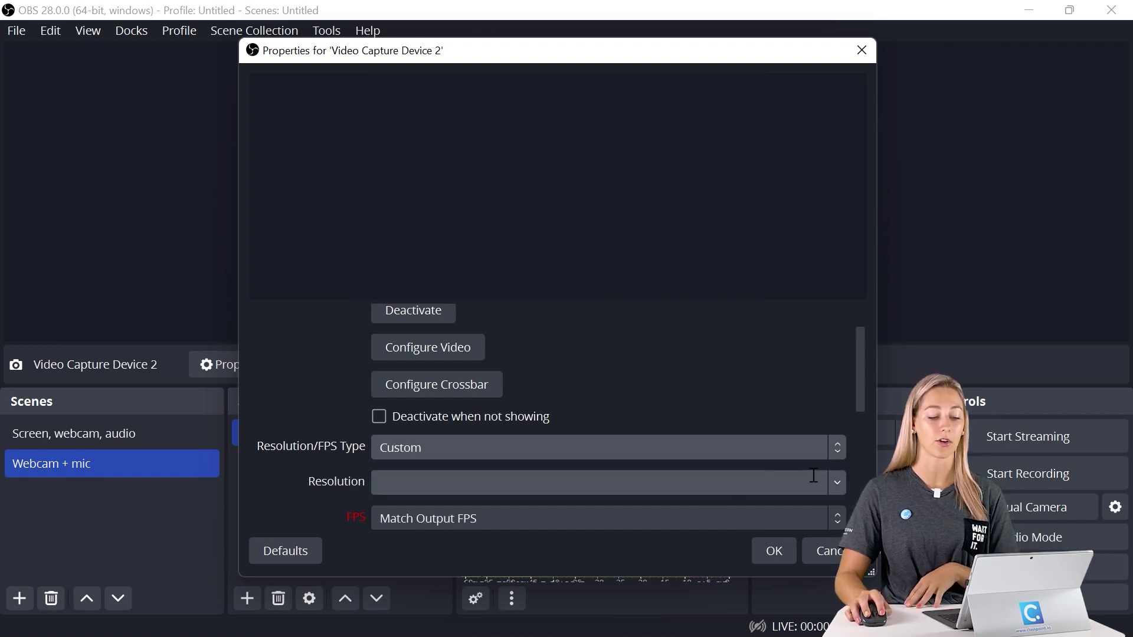
click(837, 482)
click(764, 508)
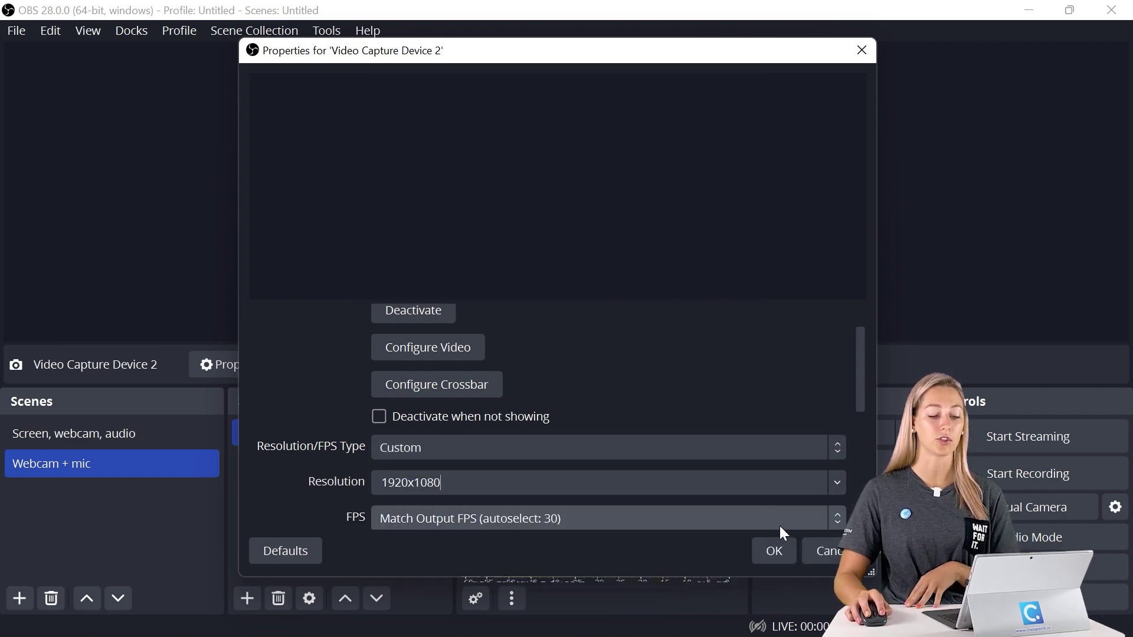
click(771, 549)
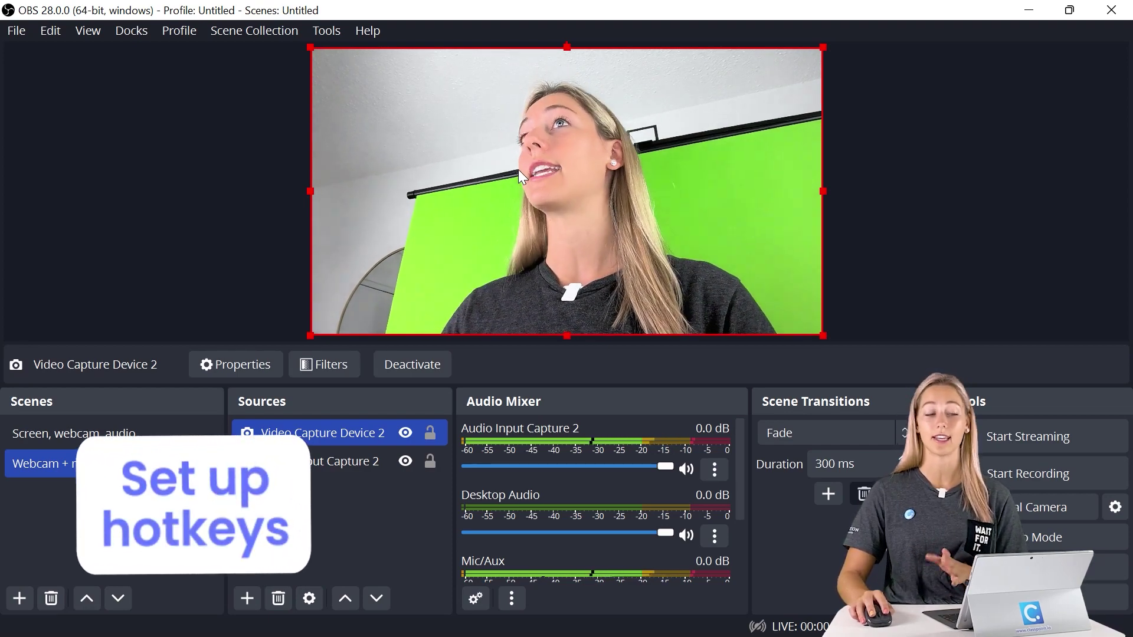
In Settings > Hotkeys, assign F6 to Start Recording
click(26, 31)
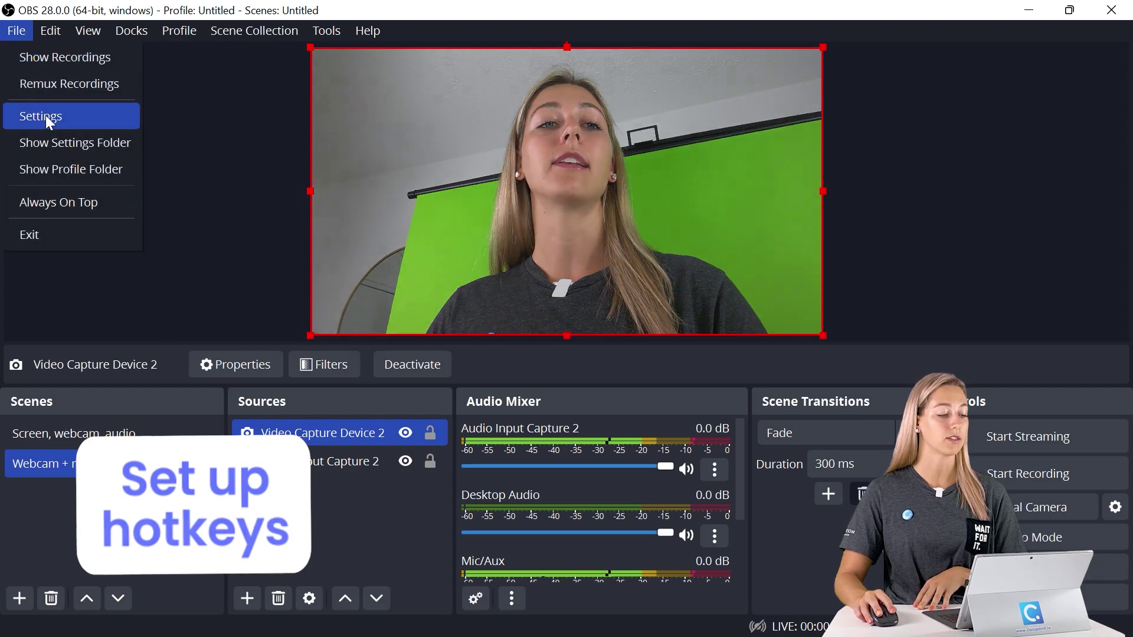
click(45, 114)
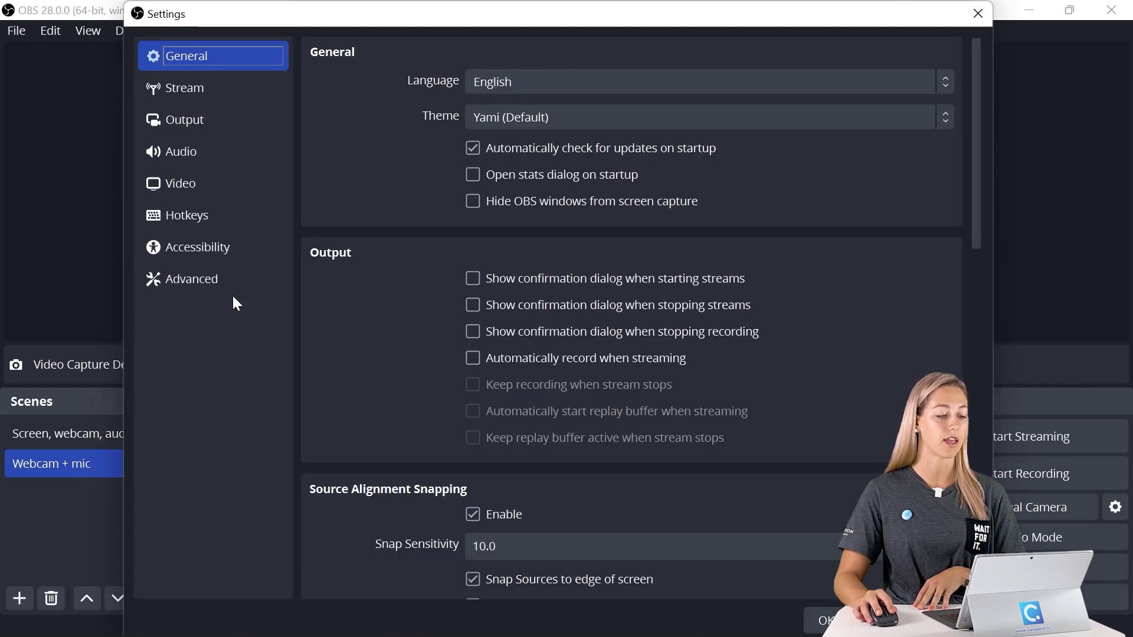
click(234, 217)
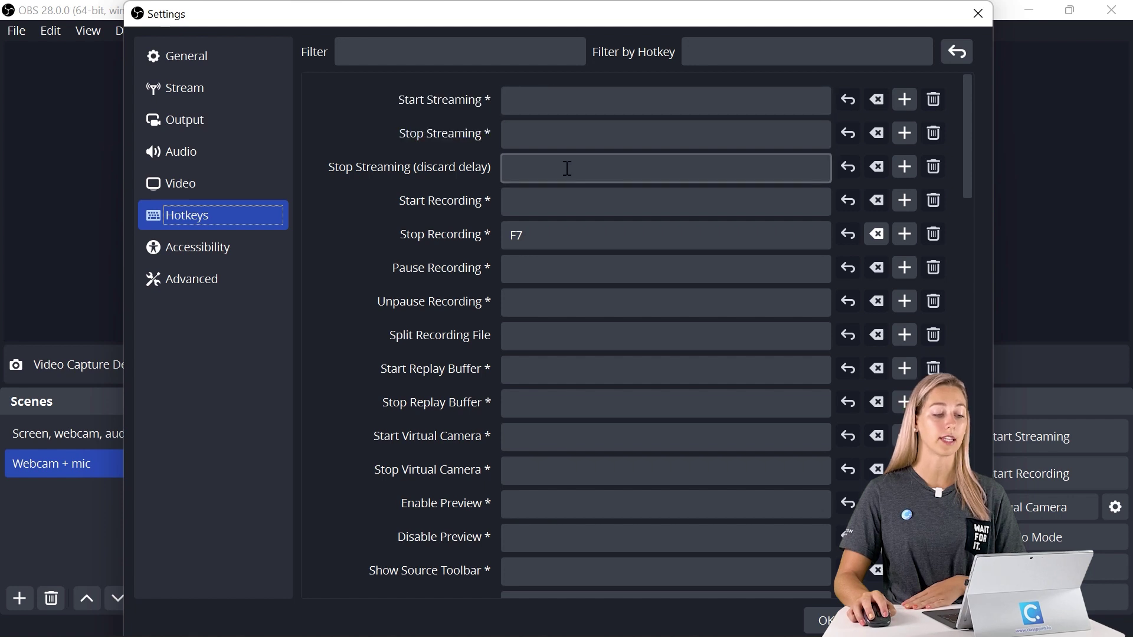
click(571, 213)
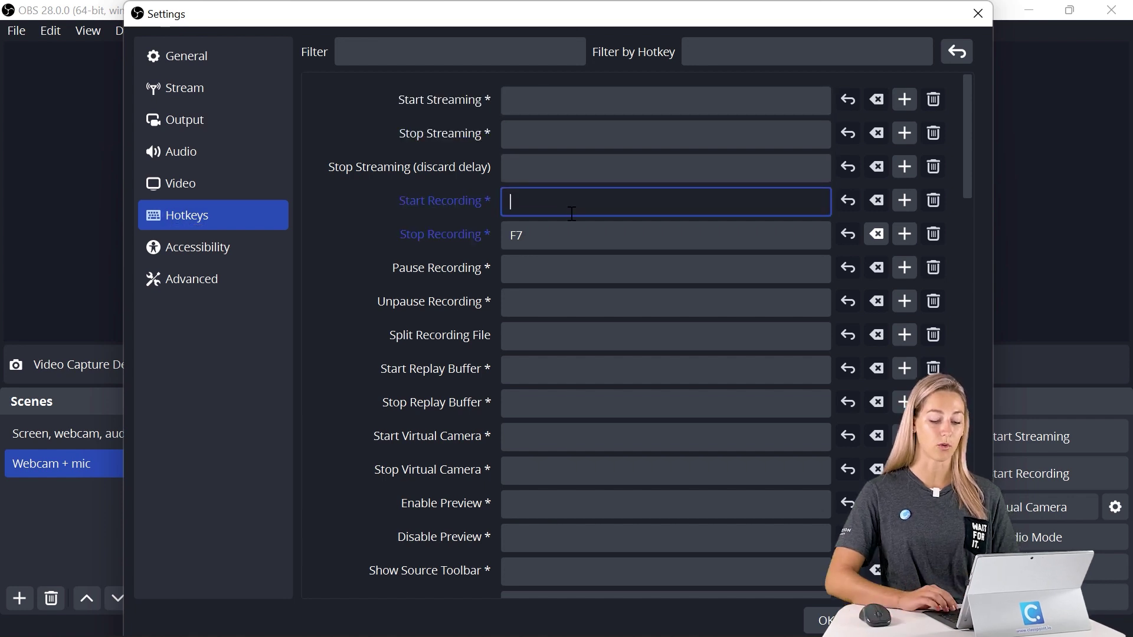
key(F6)
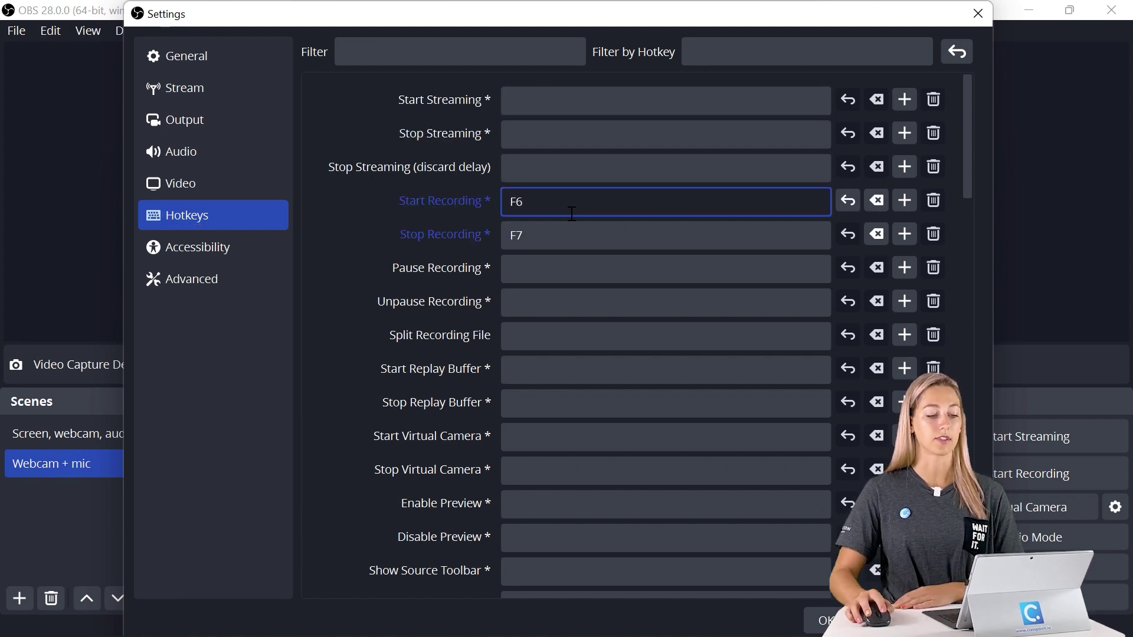
Assign F12 to switch to the 'Screen, webcam, audio' scene and apply the settings
scroll(589, 238, down, 5)
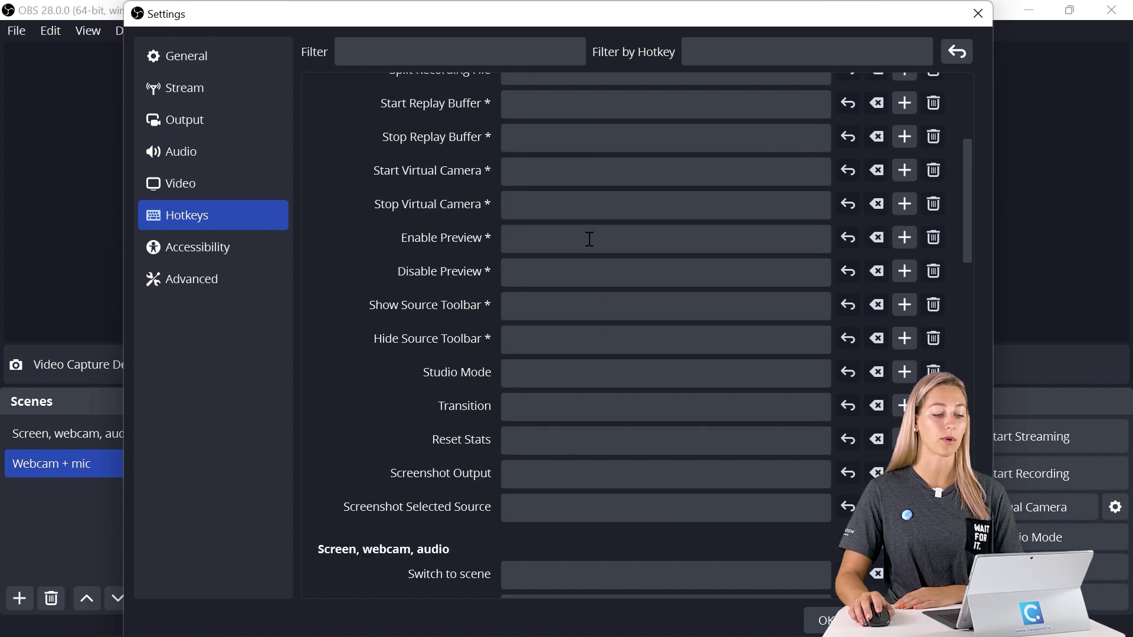
scroll(589, 239, down, 4)
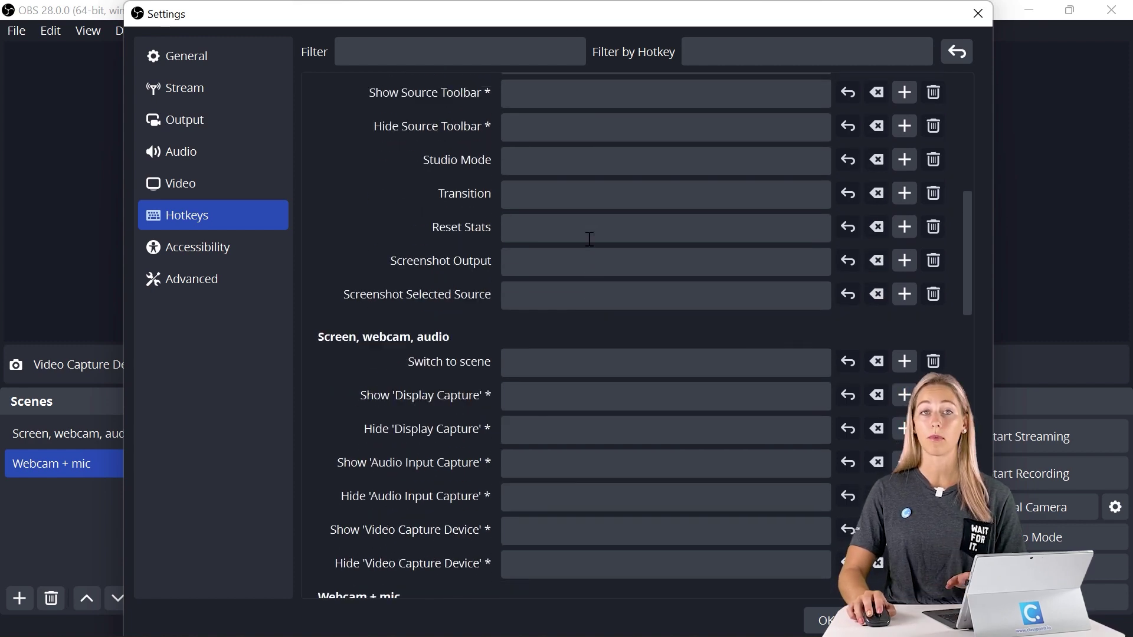
click(608, 366)
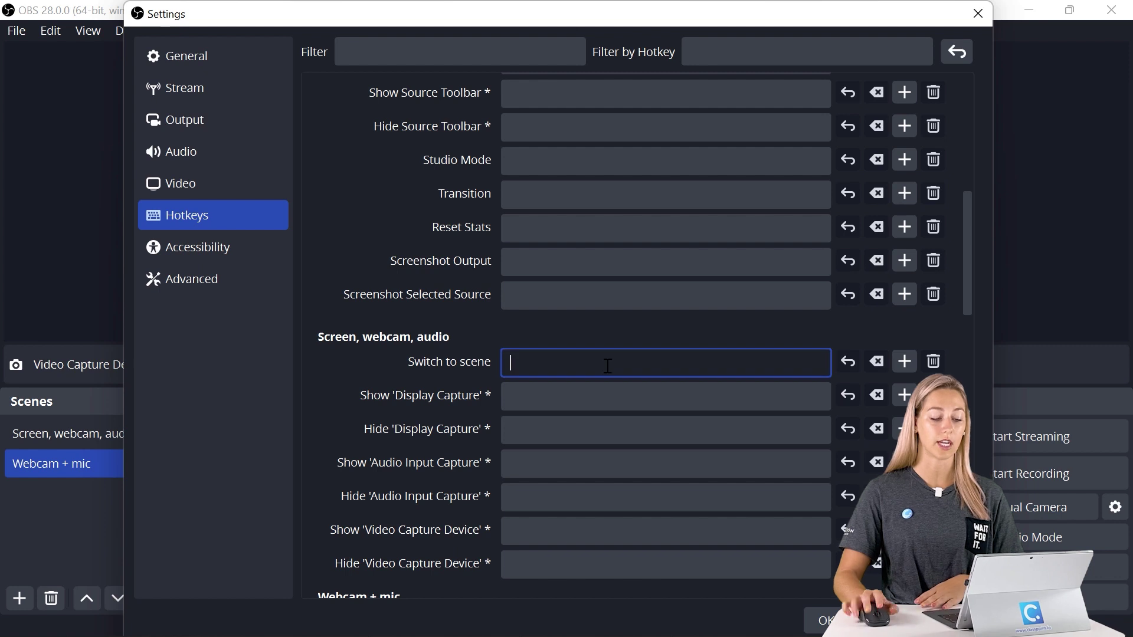
key(F12)
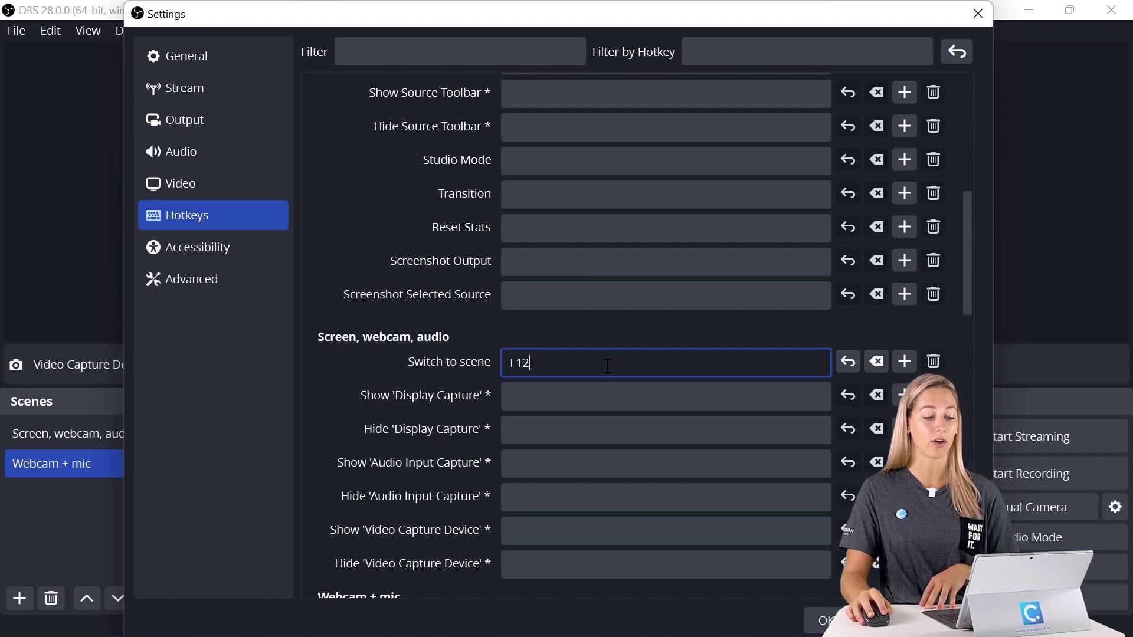
click(814, 590)
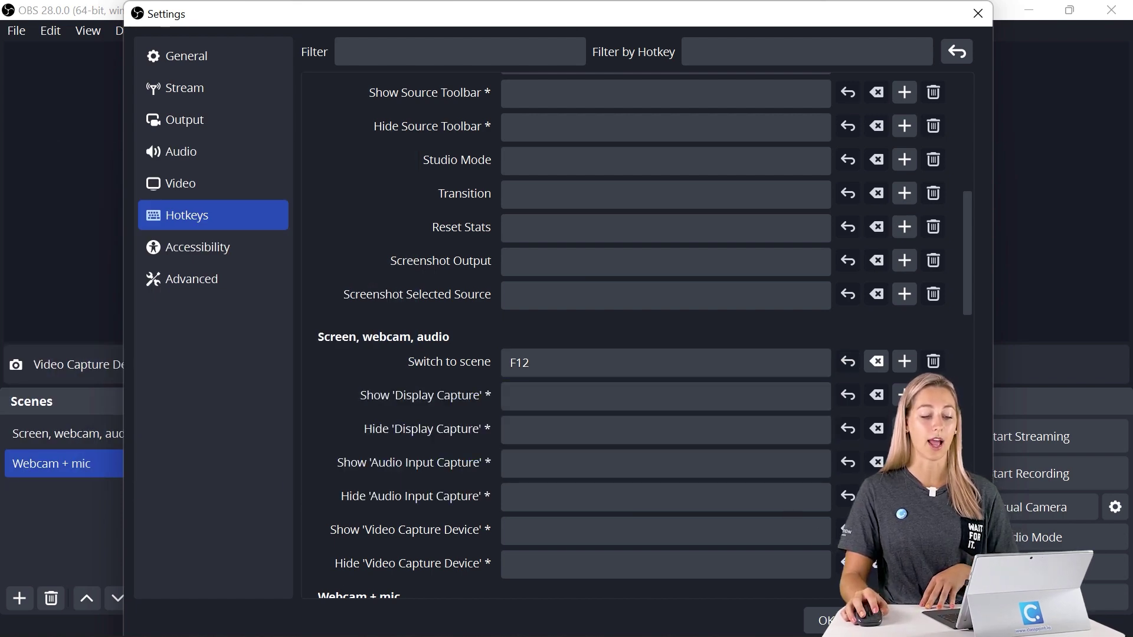
key(Return)
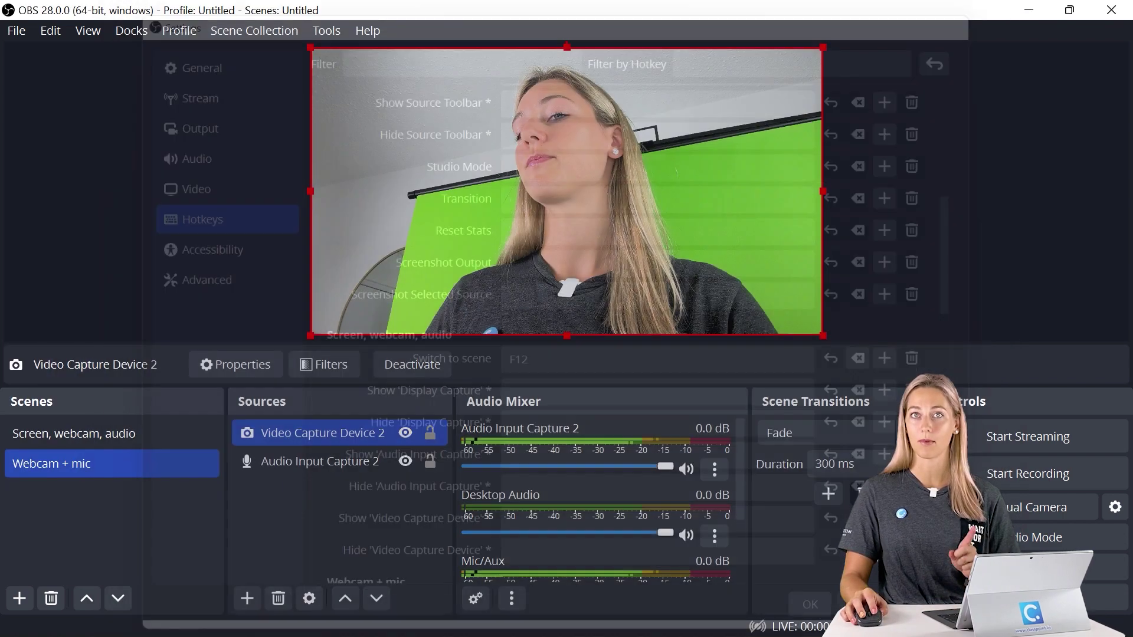
Minimize the OBS window so the Bank Notes slideshow is visible
click(1035, 10)
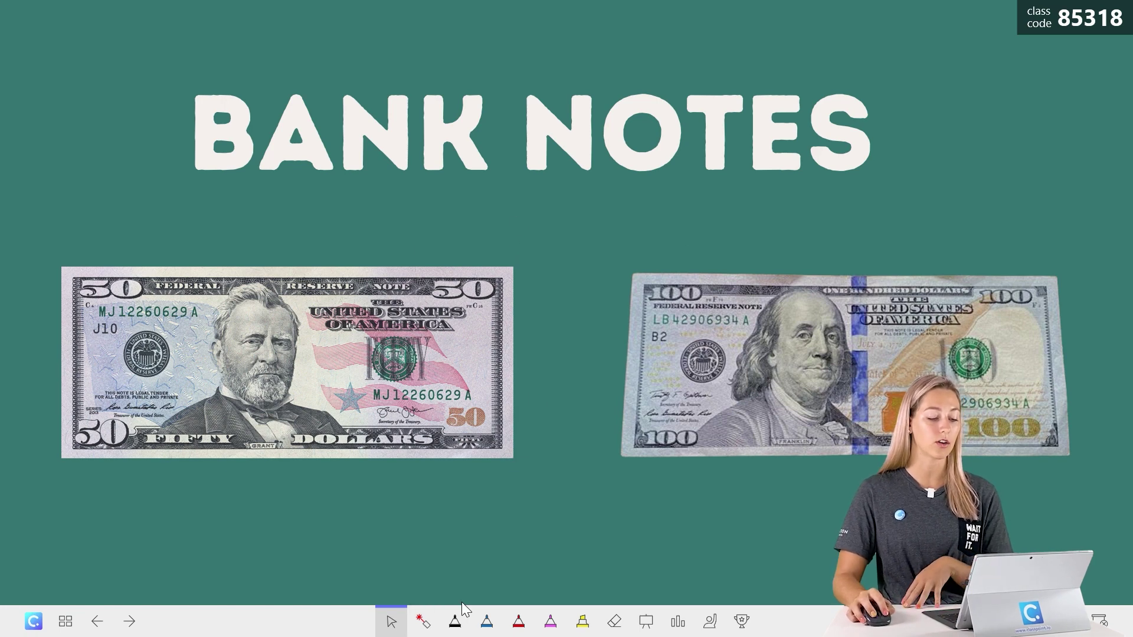
With the black pen, circle Franklin on the $100 note, arrow to 'Ben Franklin', then end the slideshow
click(454, 620)
mouse_move(794, 282)
mouse_down()
mouse_move(899, 195)
mouse_move(900, 215)
mouse_up()
mouse_move(906, 127)
mouse_down()
mouse_move(921, 171)
mouse_move(1007, 158)
mouse_up()
mouse_move(941, 251)
mouse_down()
mouse_move(960, 201)
mouse_move(1003, 224)
mouse_up()
mouse_move(1020, 156)
mouse_down()
mouse_move(959, 200)
mouse_move(1026, 223)
mouse_up()
drag(1048, 171, 1056, 192)
key(Escape)
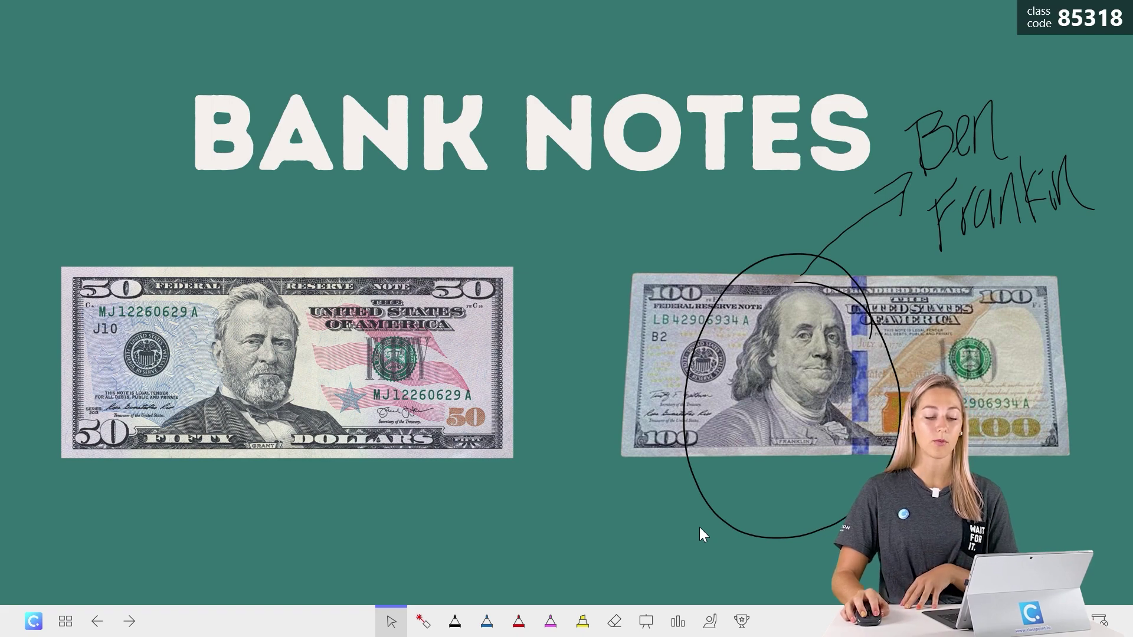
key(Escape)
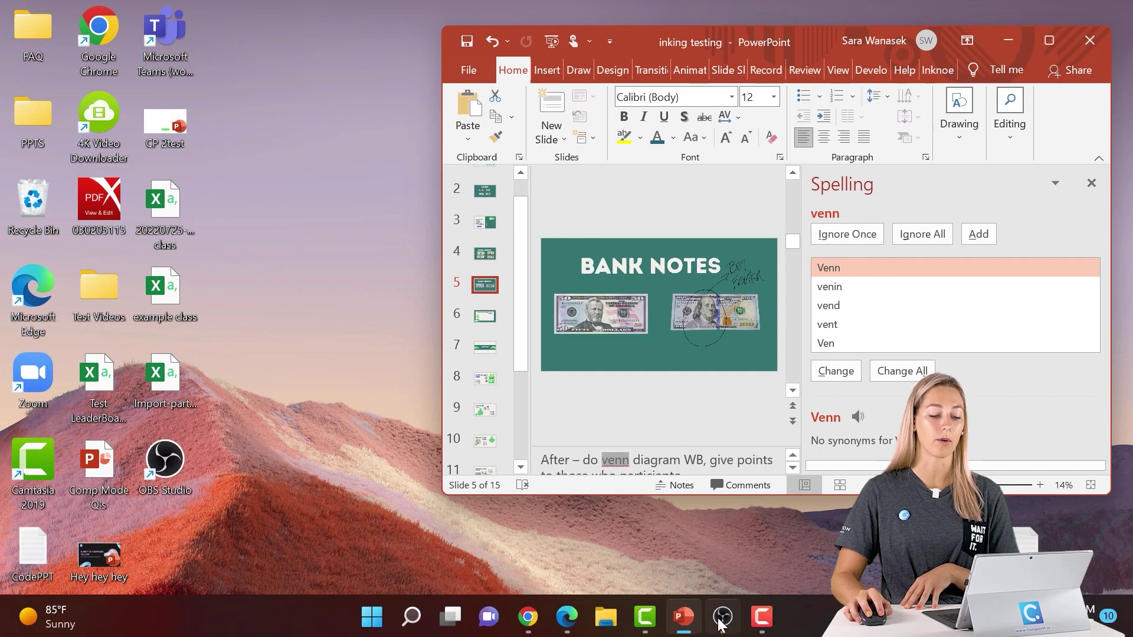
click(719, 614)
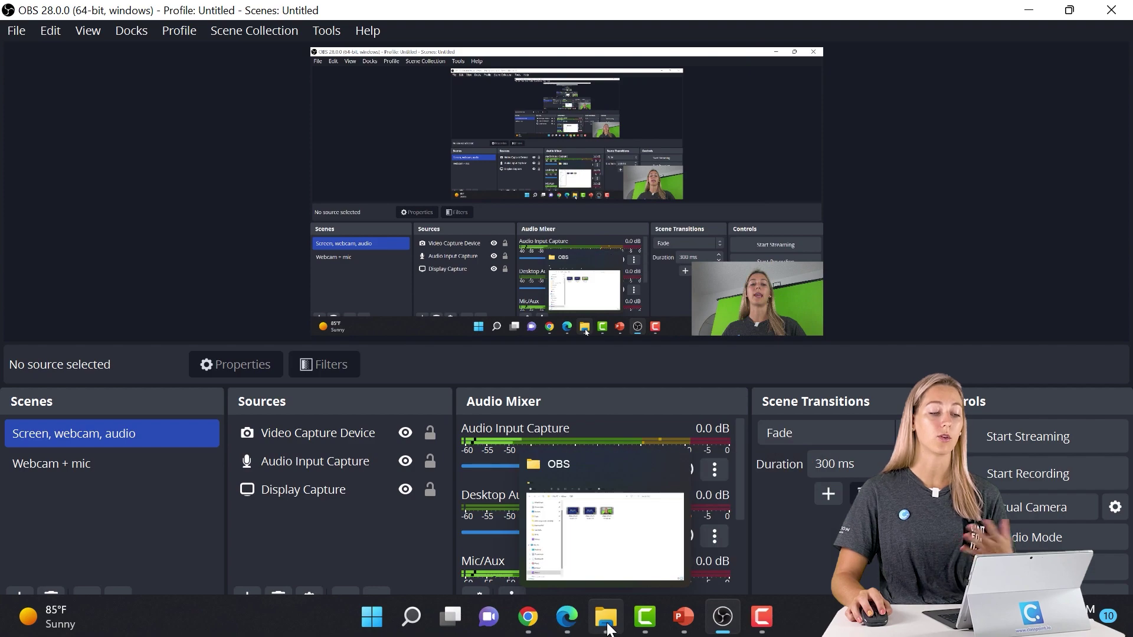
click(607, 629)
double_click(593, 184)
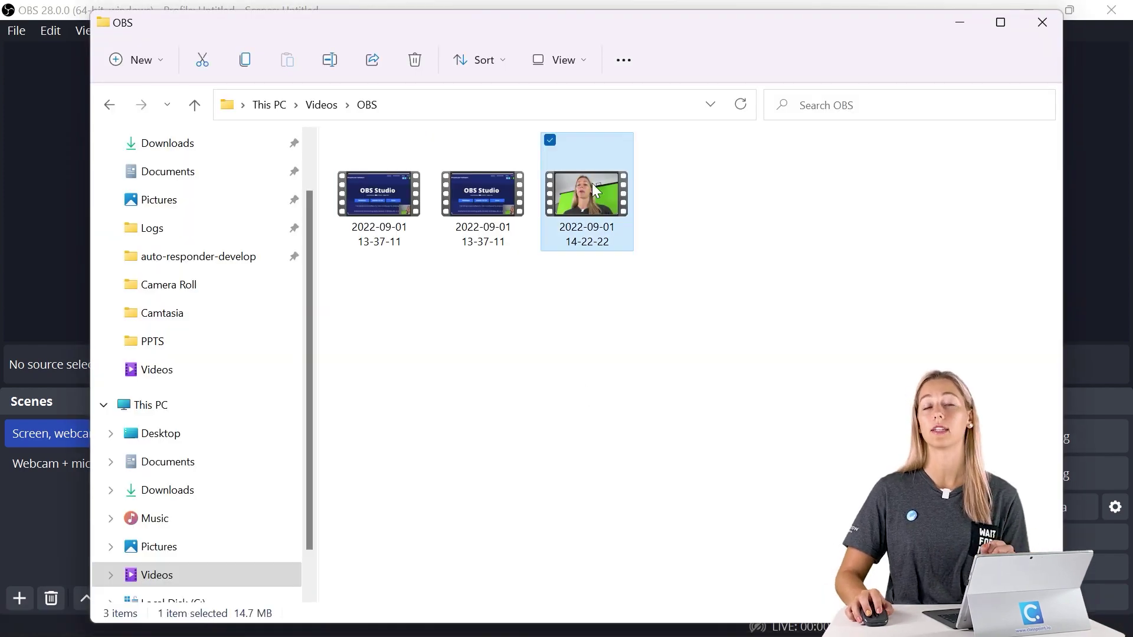